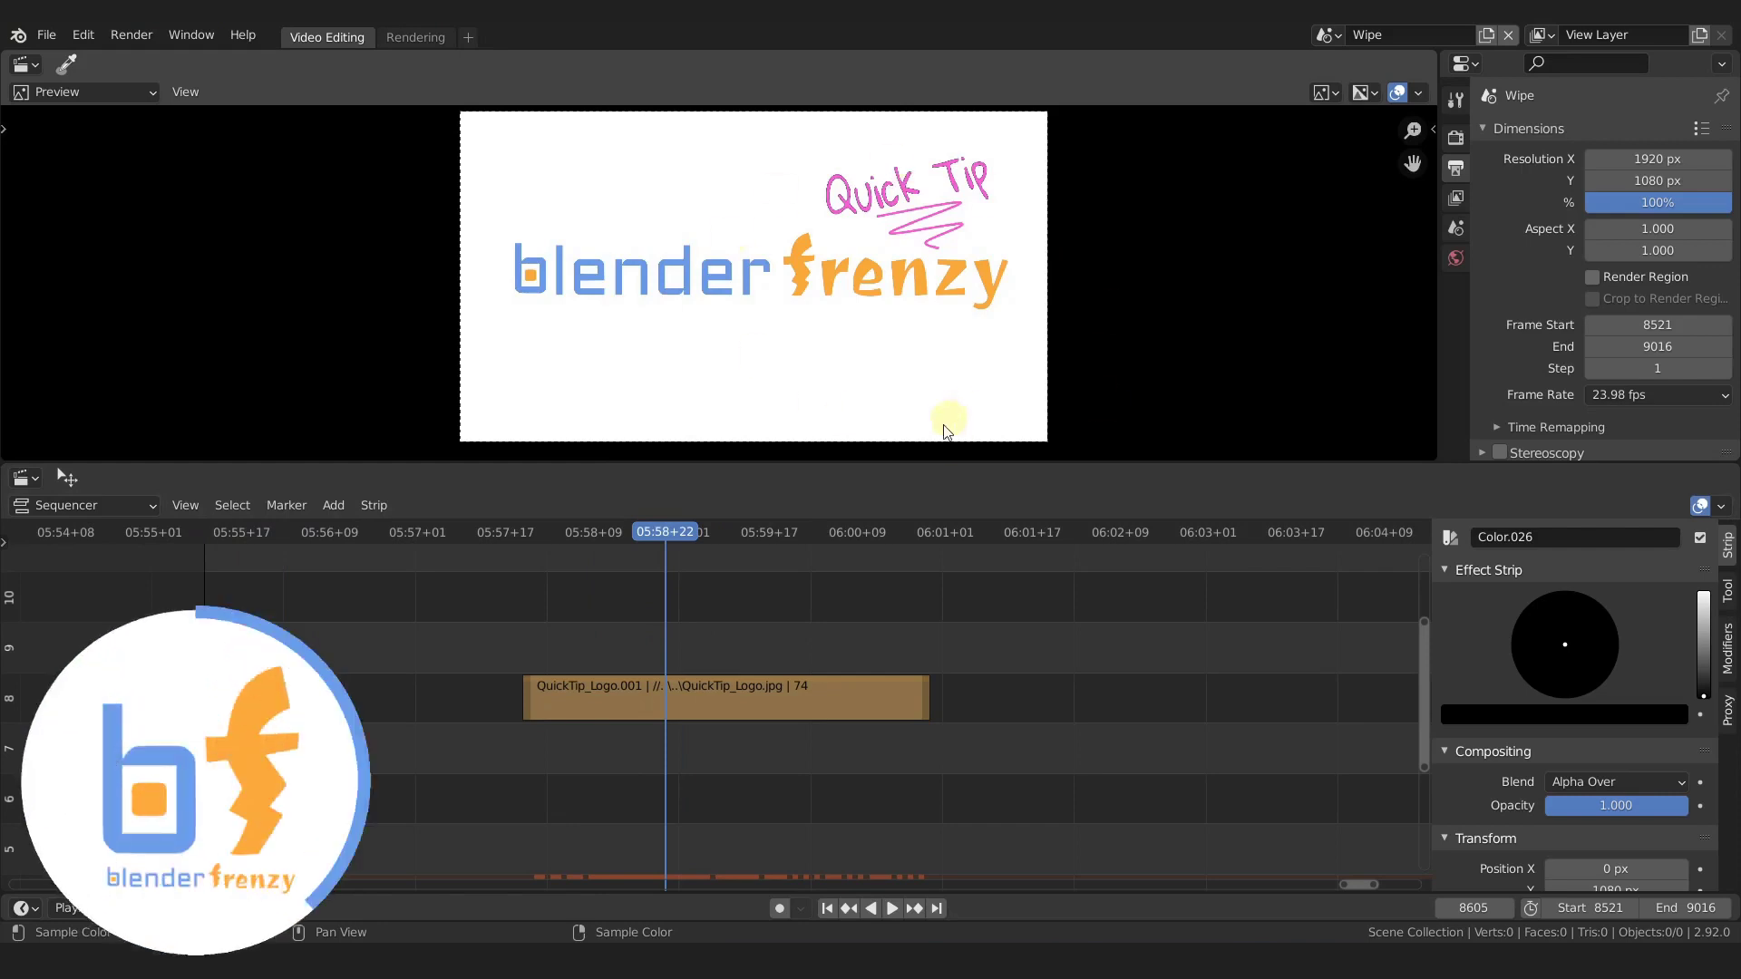
Step: Add a color strip on channel 8 and place it so it ends 15 frames before the QuickTip_Logo strip
left_click_drag(627, 651, 562, 631)
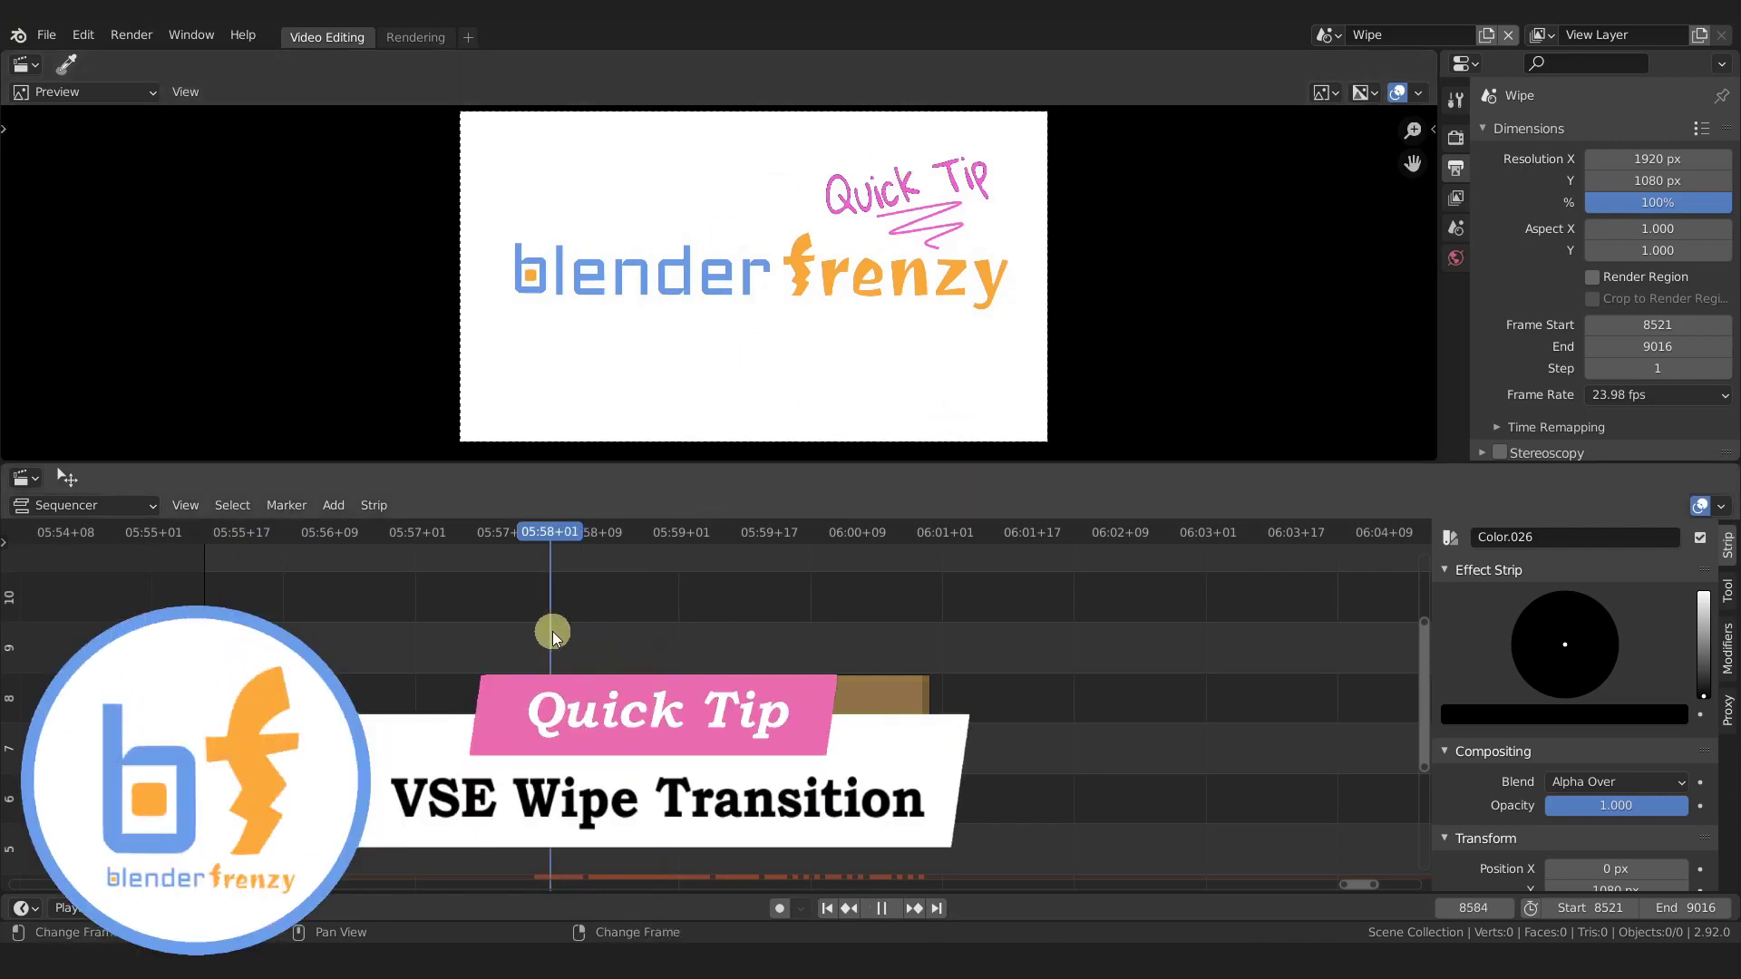
left_click(719, 265)
left_click_drag(565, 639, 301, 617)
key("shift+a")
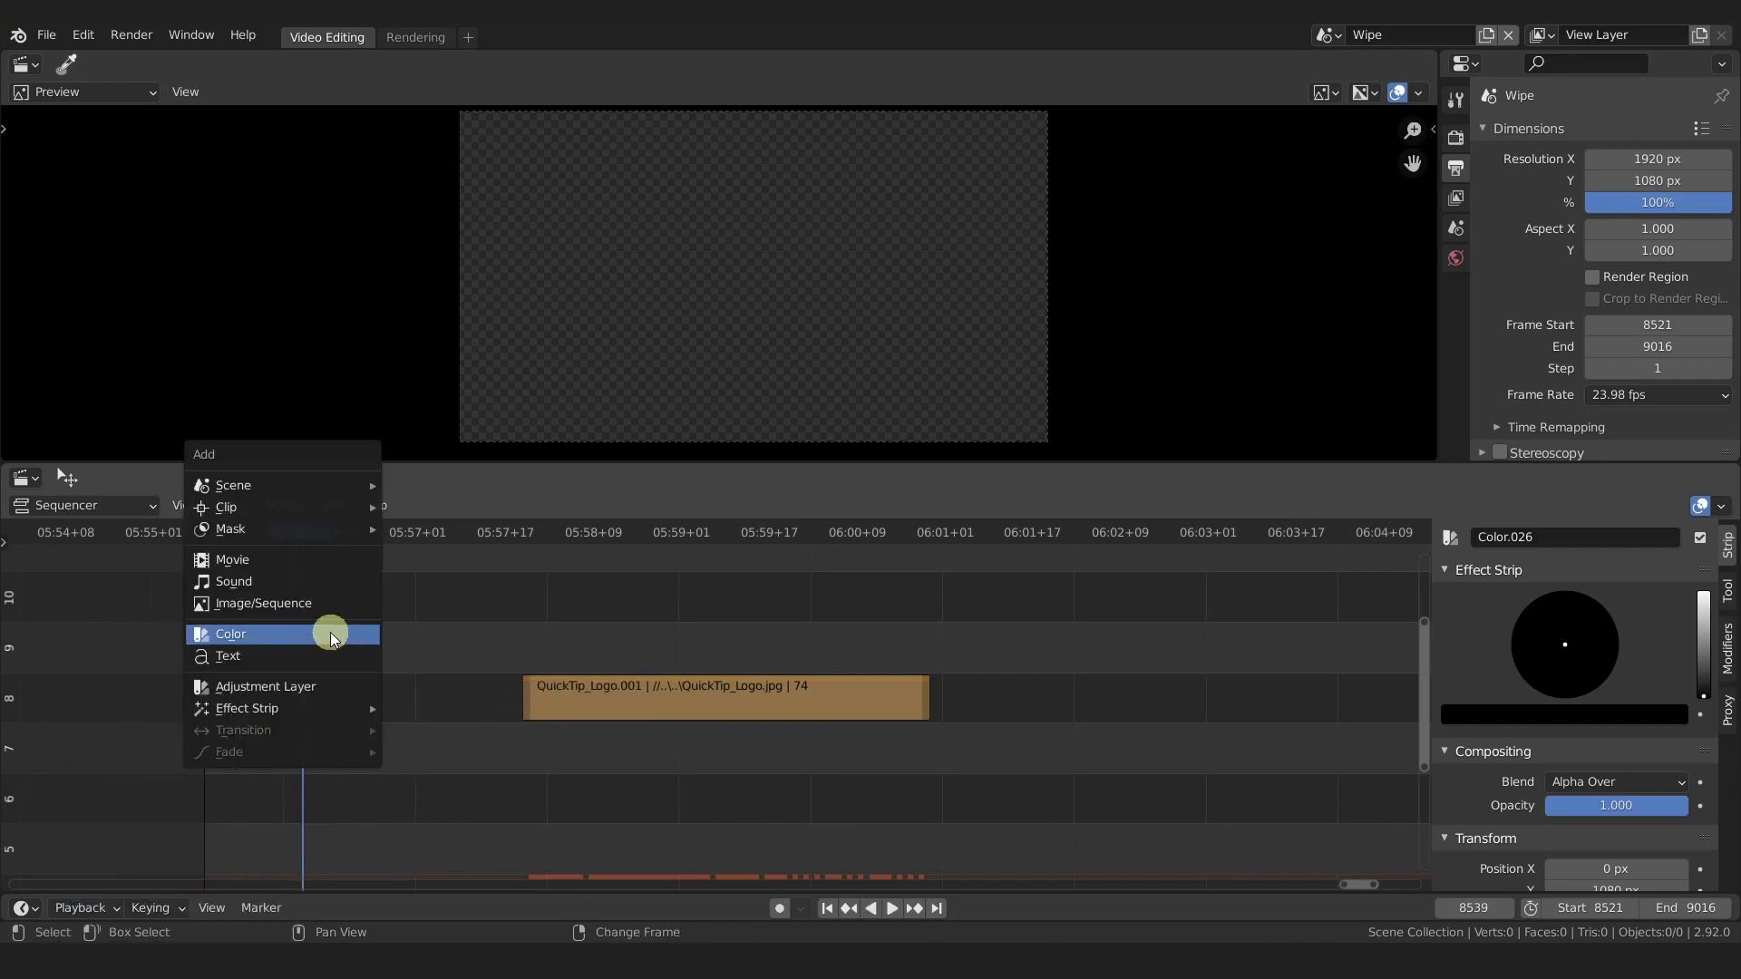
left_click(330, 632)
left_click_drag(339, 646, 536, 727)
type("g-15")
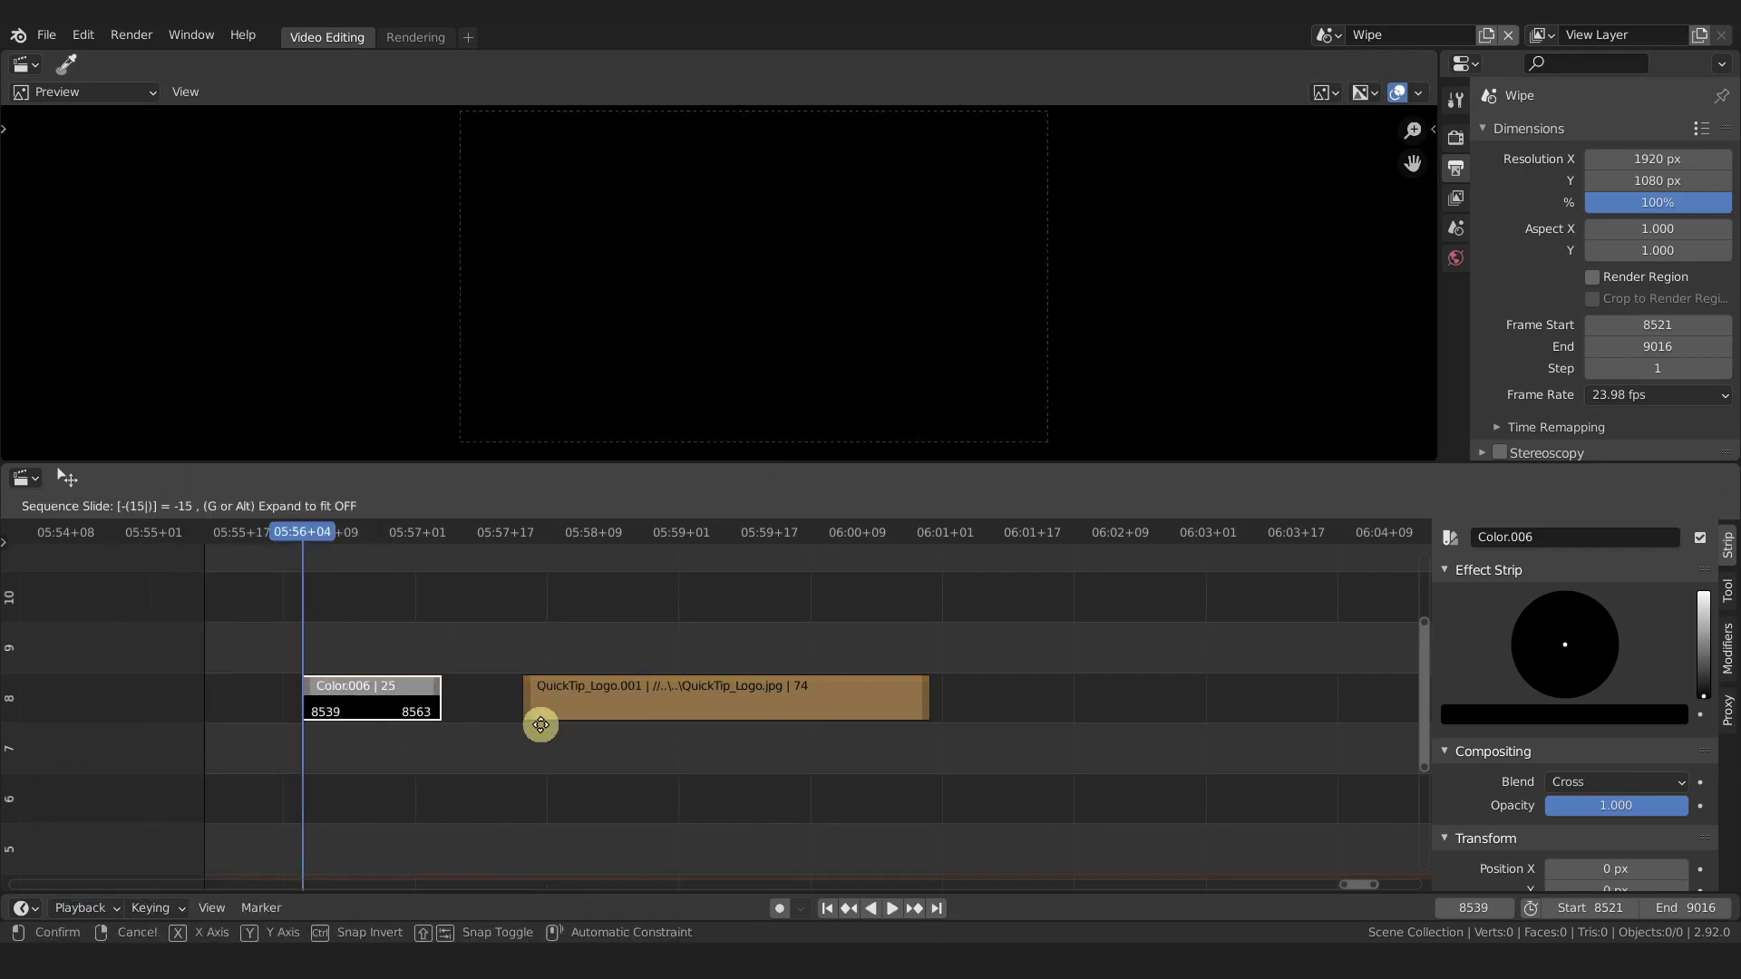
key("Return")
Step: Add a Wipe transition from the color strip to the QuickTip_Logo strip and preview it
left_click(629, 690)
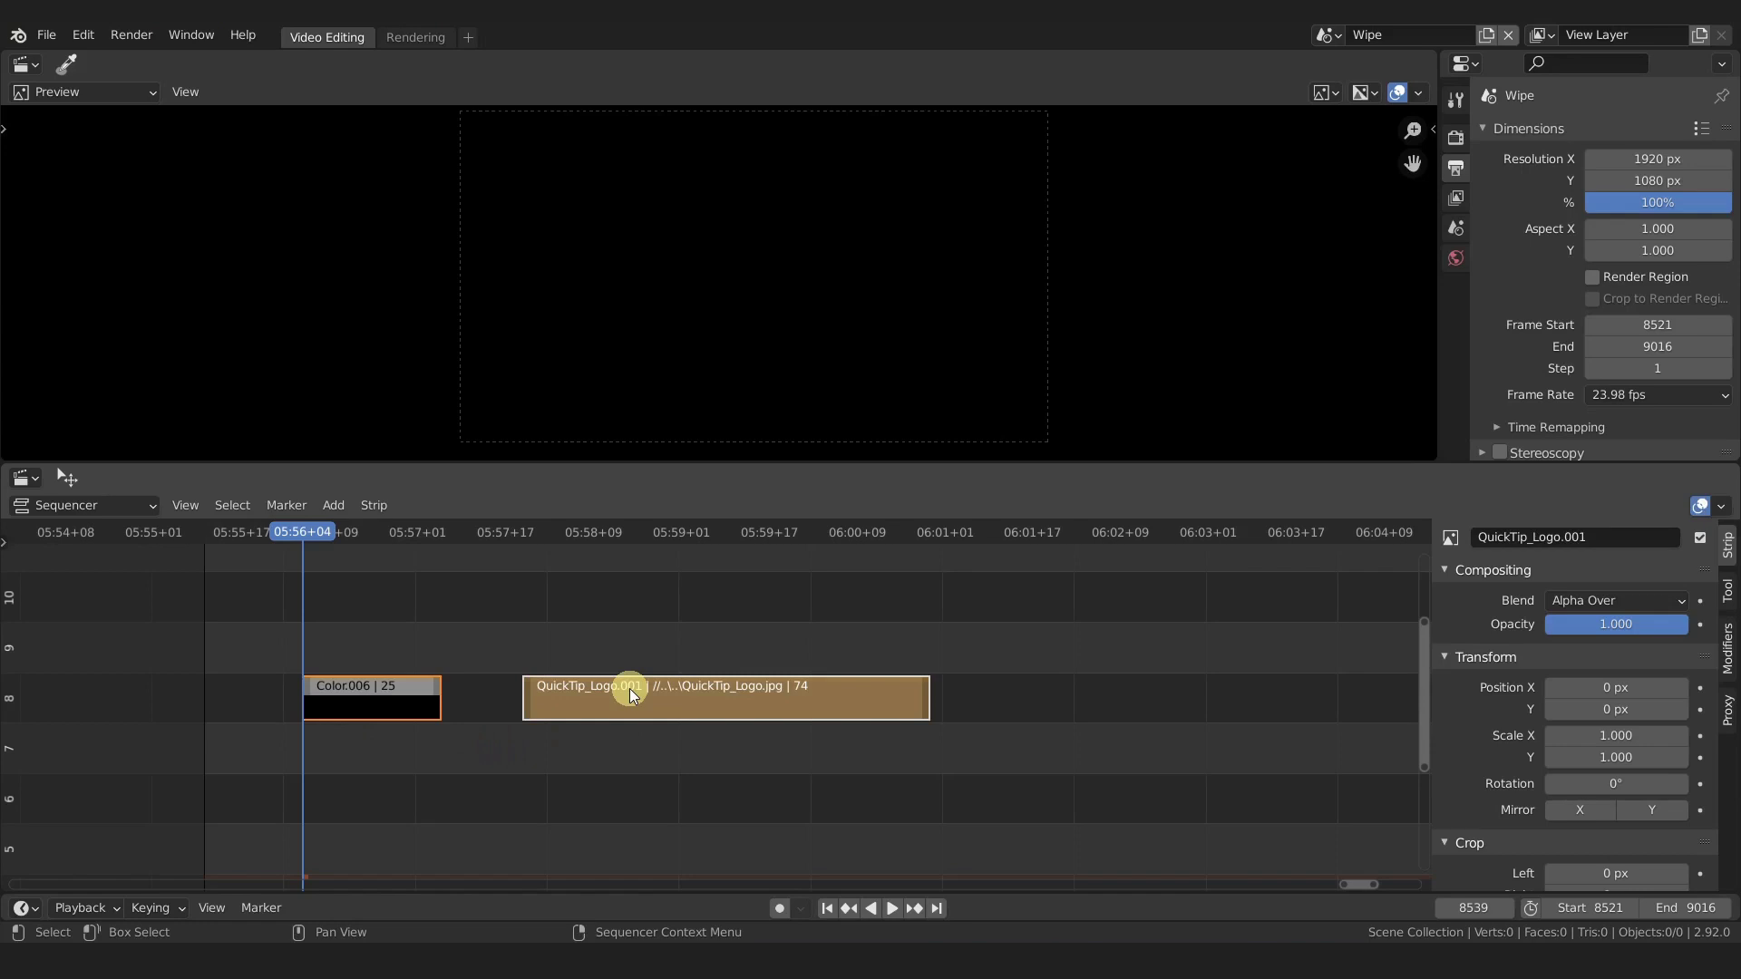
key("shift+a")
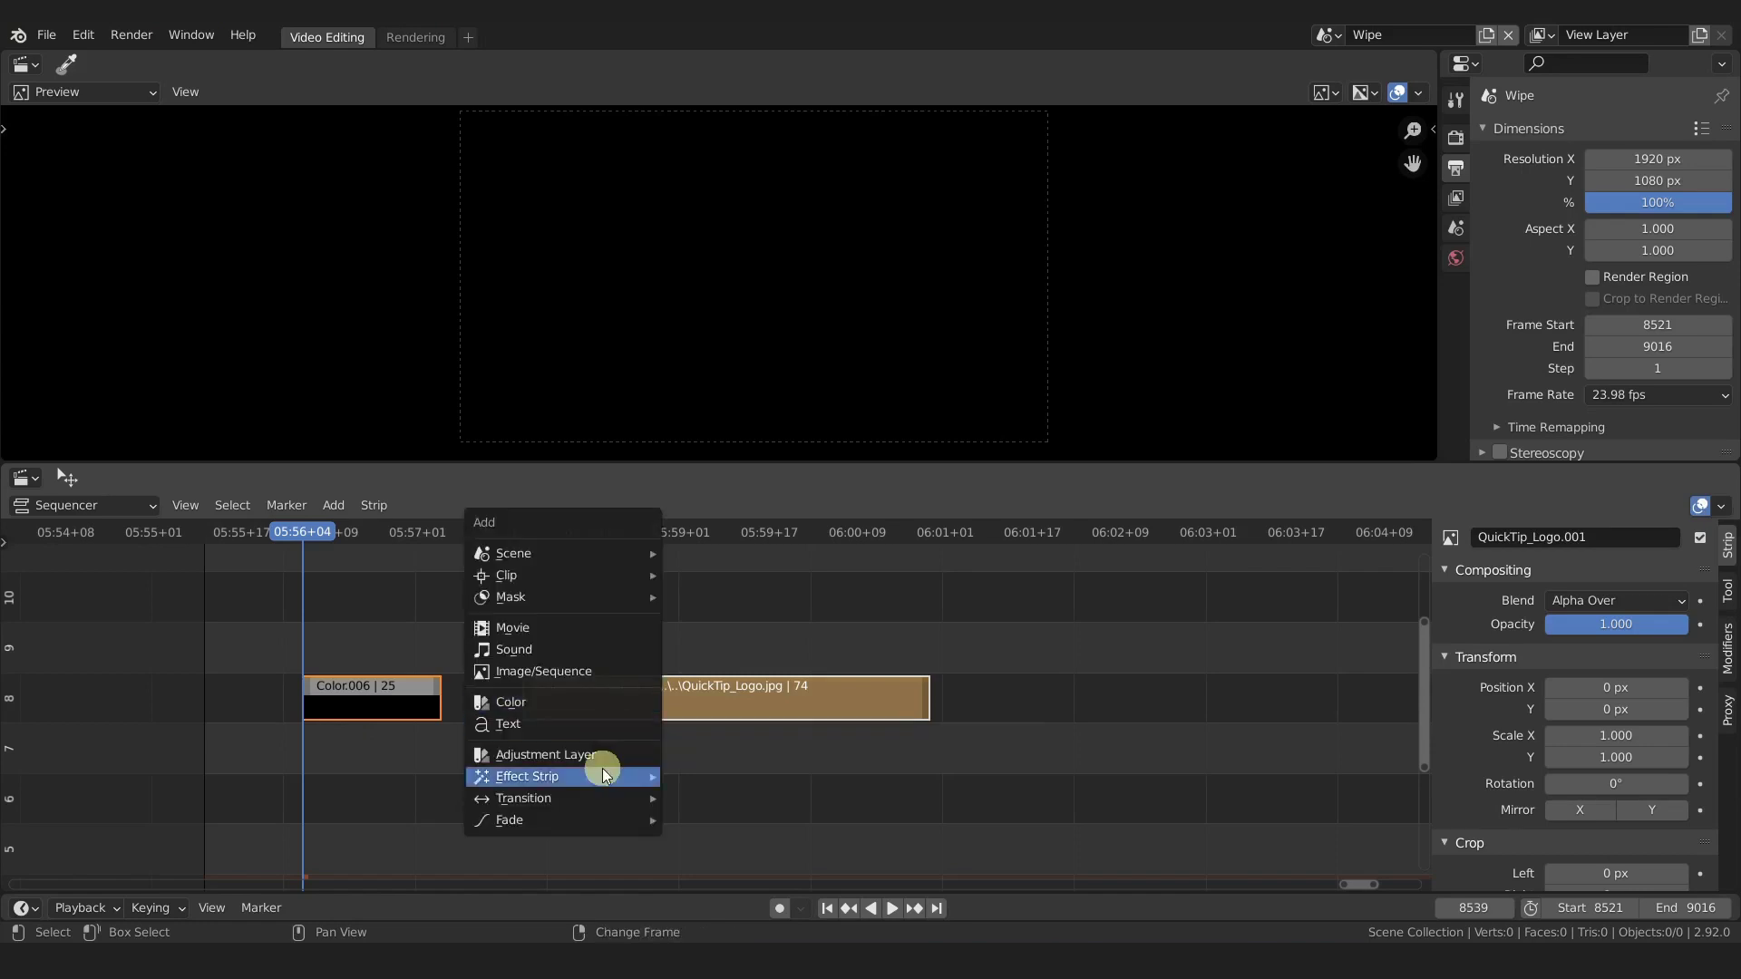
mouse_move(634, 798)
left_click(736, 889)
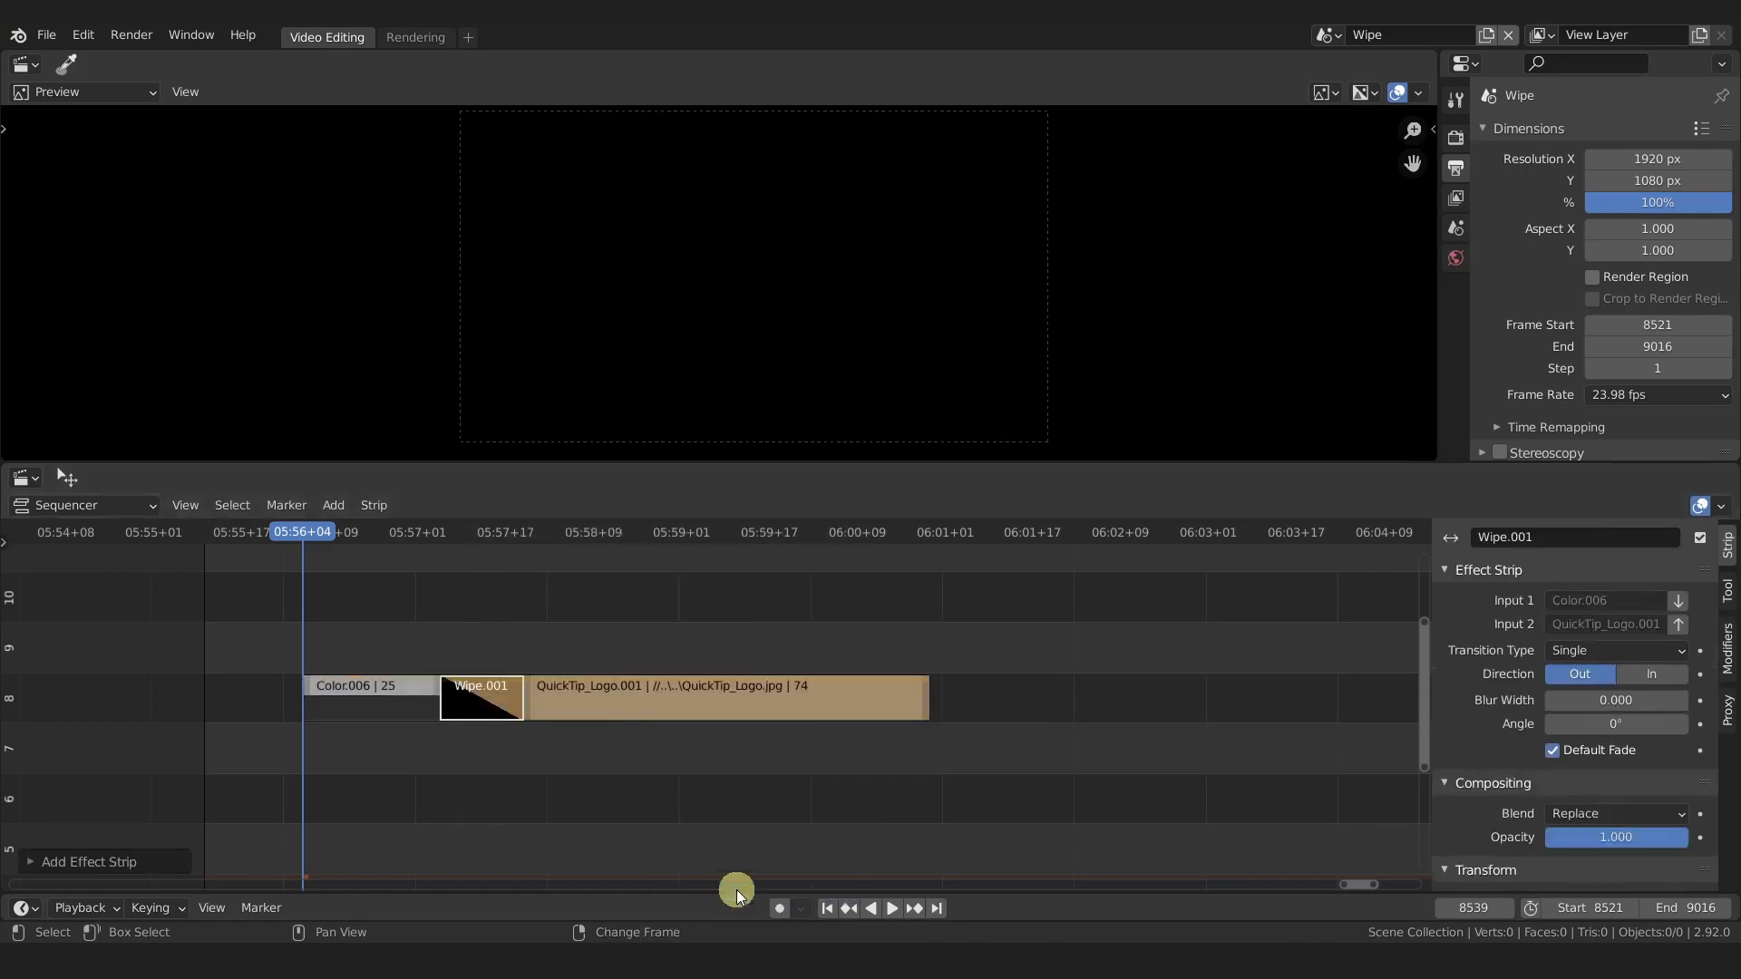
left_click_drag(446, 539, 486, 585)
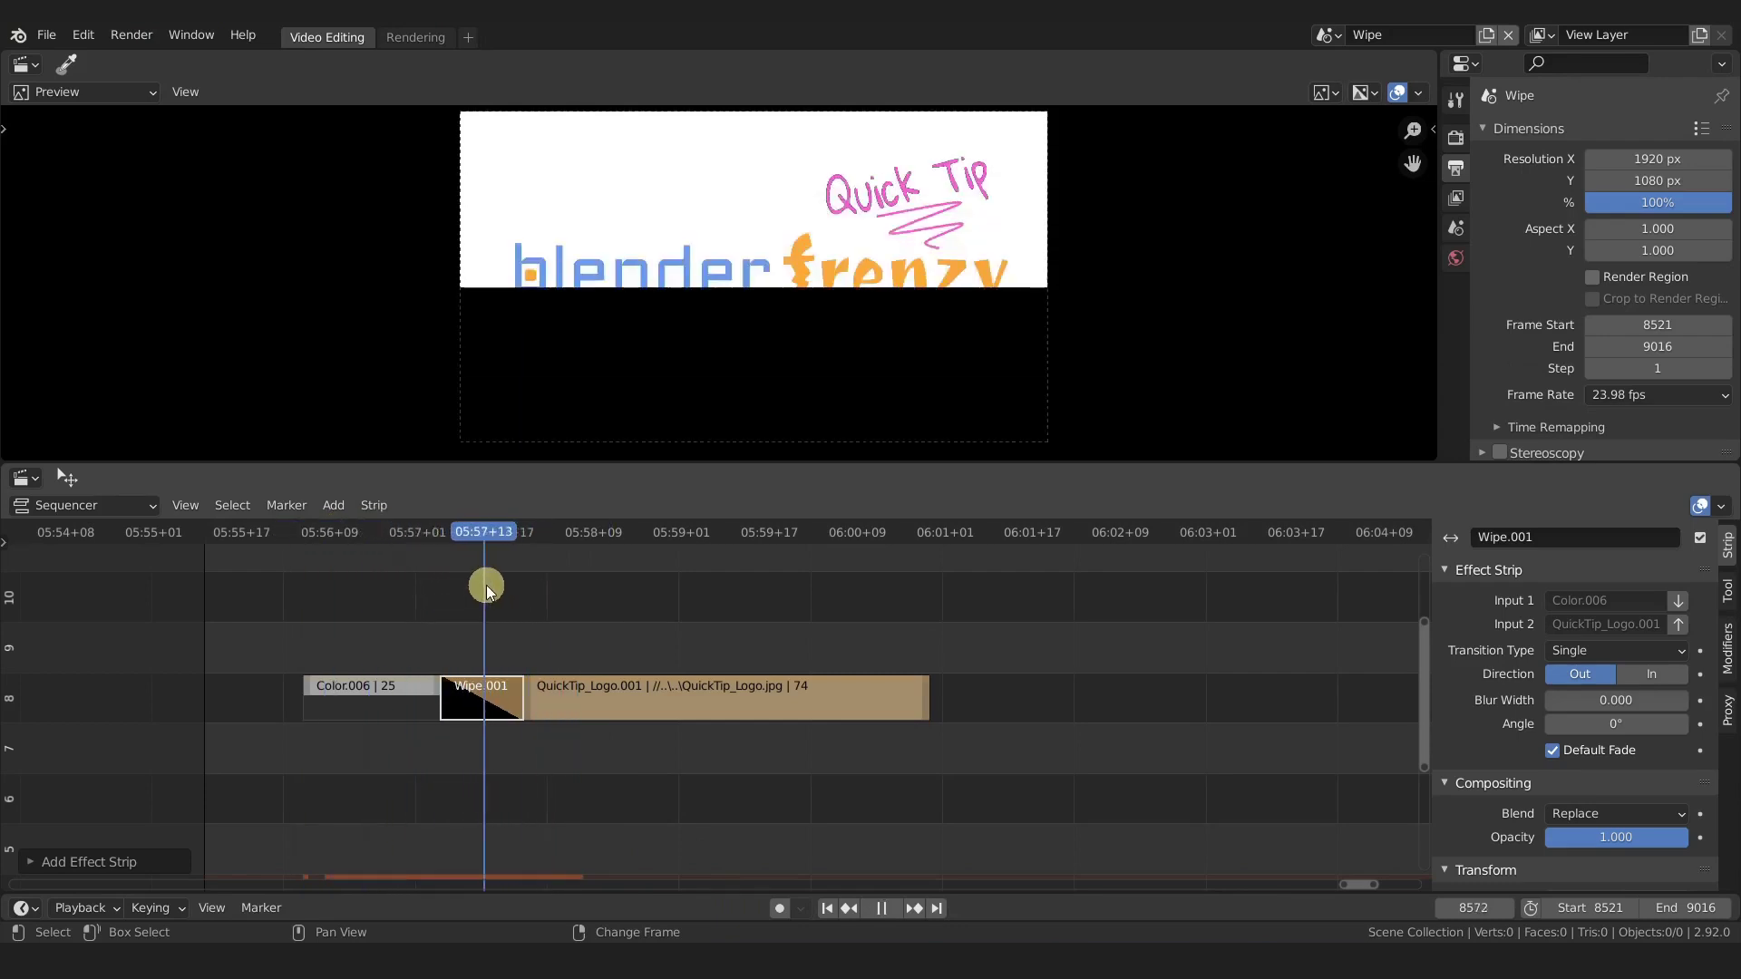
Step: Set the wipe's direction to In and its angle to 32.9°, checking the effect at the transition
left_click(1644, 672)
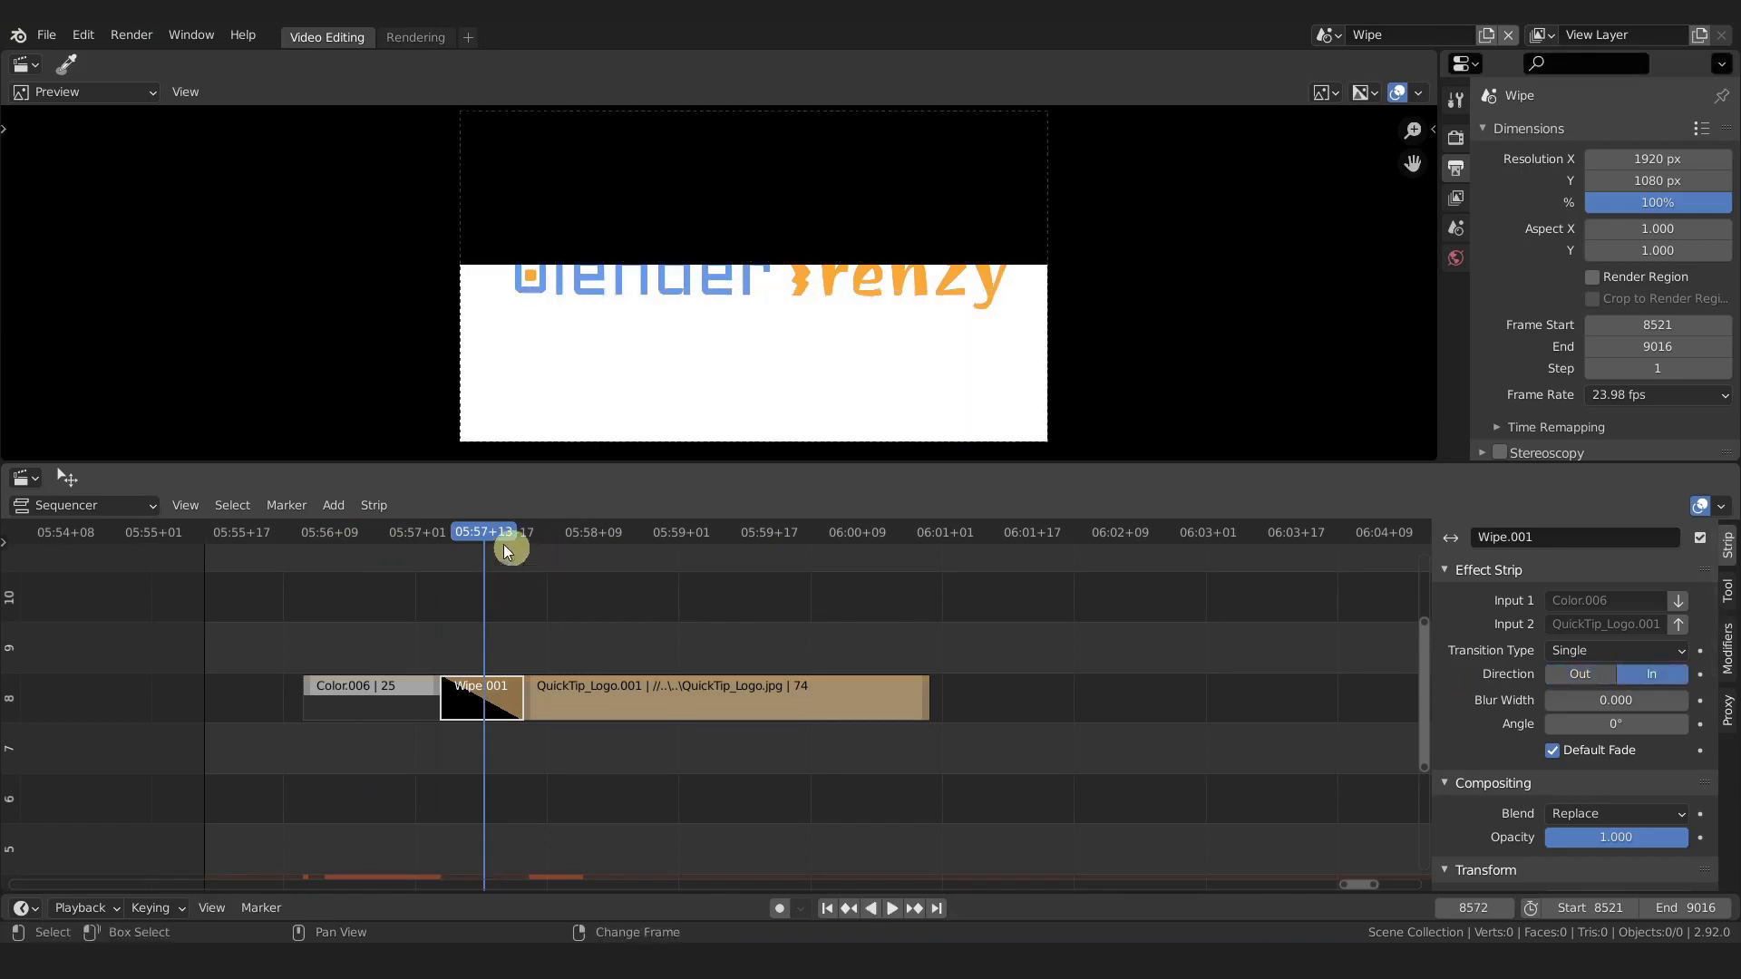
mouse_move(503, 544)
left_mouse_down()
mouse_move(459, 535)
mouse_move(540, 551)
mouse_move(444, 560)
mouse_move(488, 573)
left_mouse_up()
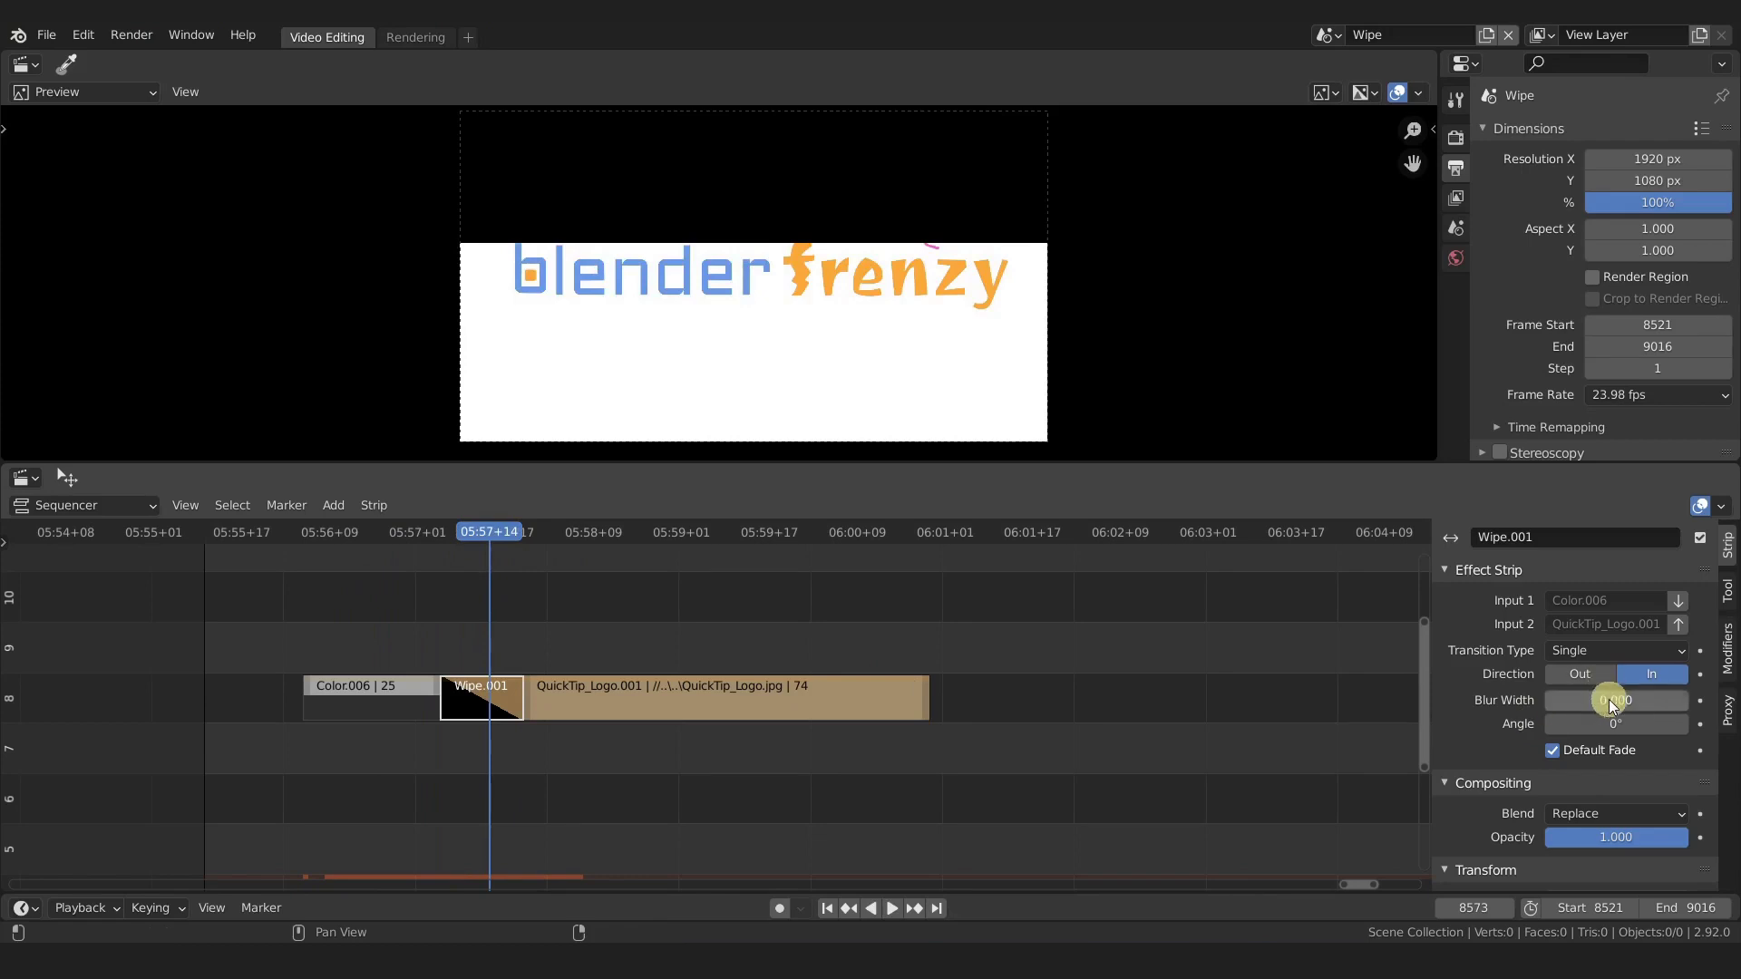
left_click_drag(1597, 723, 1652, 728)
mouse_move(481, 535)
left_mouse_down()
mouse_move(559, 559)
mouse_move(482, 562)
left_mouse_up()
Step: Set the wipe's blur width to 0.138 and its transition type to Double
left_click_drag(1623, 699, 1563, 706)
mouse_move(516, 546)
left_mouse_down()
mouse_move(422, 522)
mouse_move(510, 546)
mouse_move(477, 558)
mouse_move(494, 537)
mouse_move(405, 531)
mouse_move(548, 558)
mouse_move(427, 551)
mouse_move(507, 568)
left_mouse_up()
left_click(1618, 650)
left_click(1582, 699)
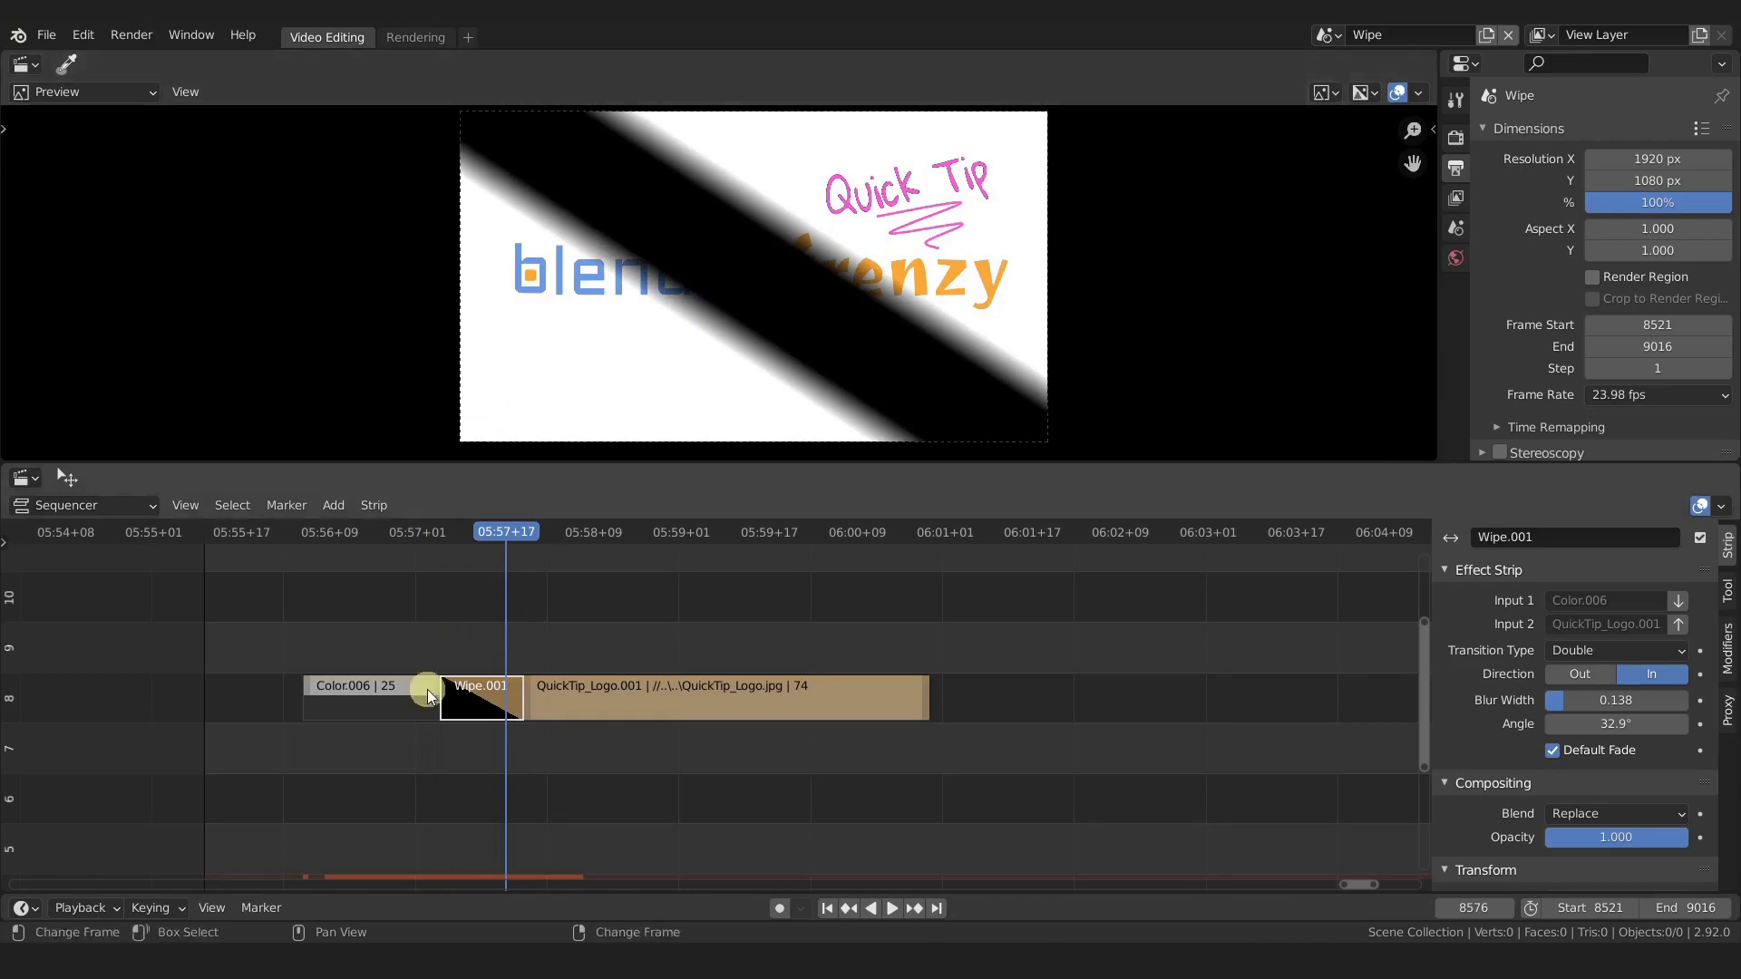
Step: Recolor the color strip with the blue sampled from the logo lettering and preview the wipe
left_click(377, 700)
scroll(541, 270, "up", 4)
middle_click_drag(515, 261, 591, 284)
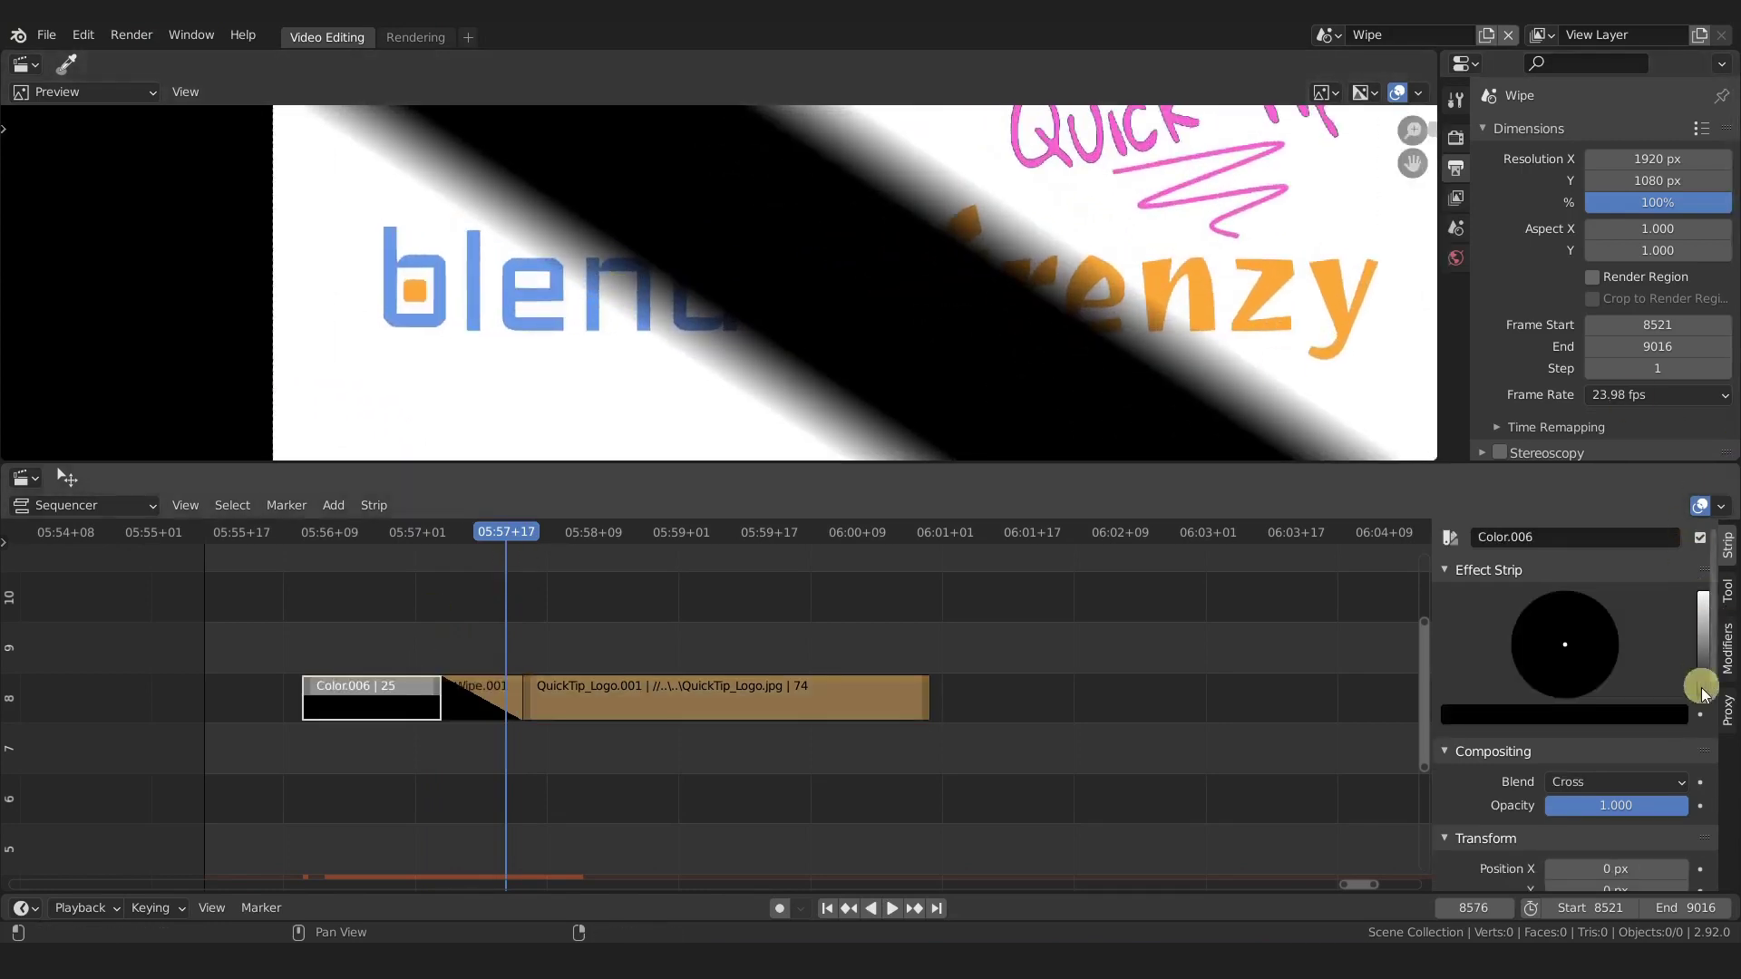
left_click(1652, 716)
left_click(1661, 639)
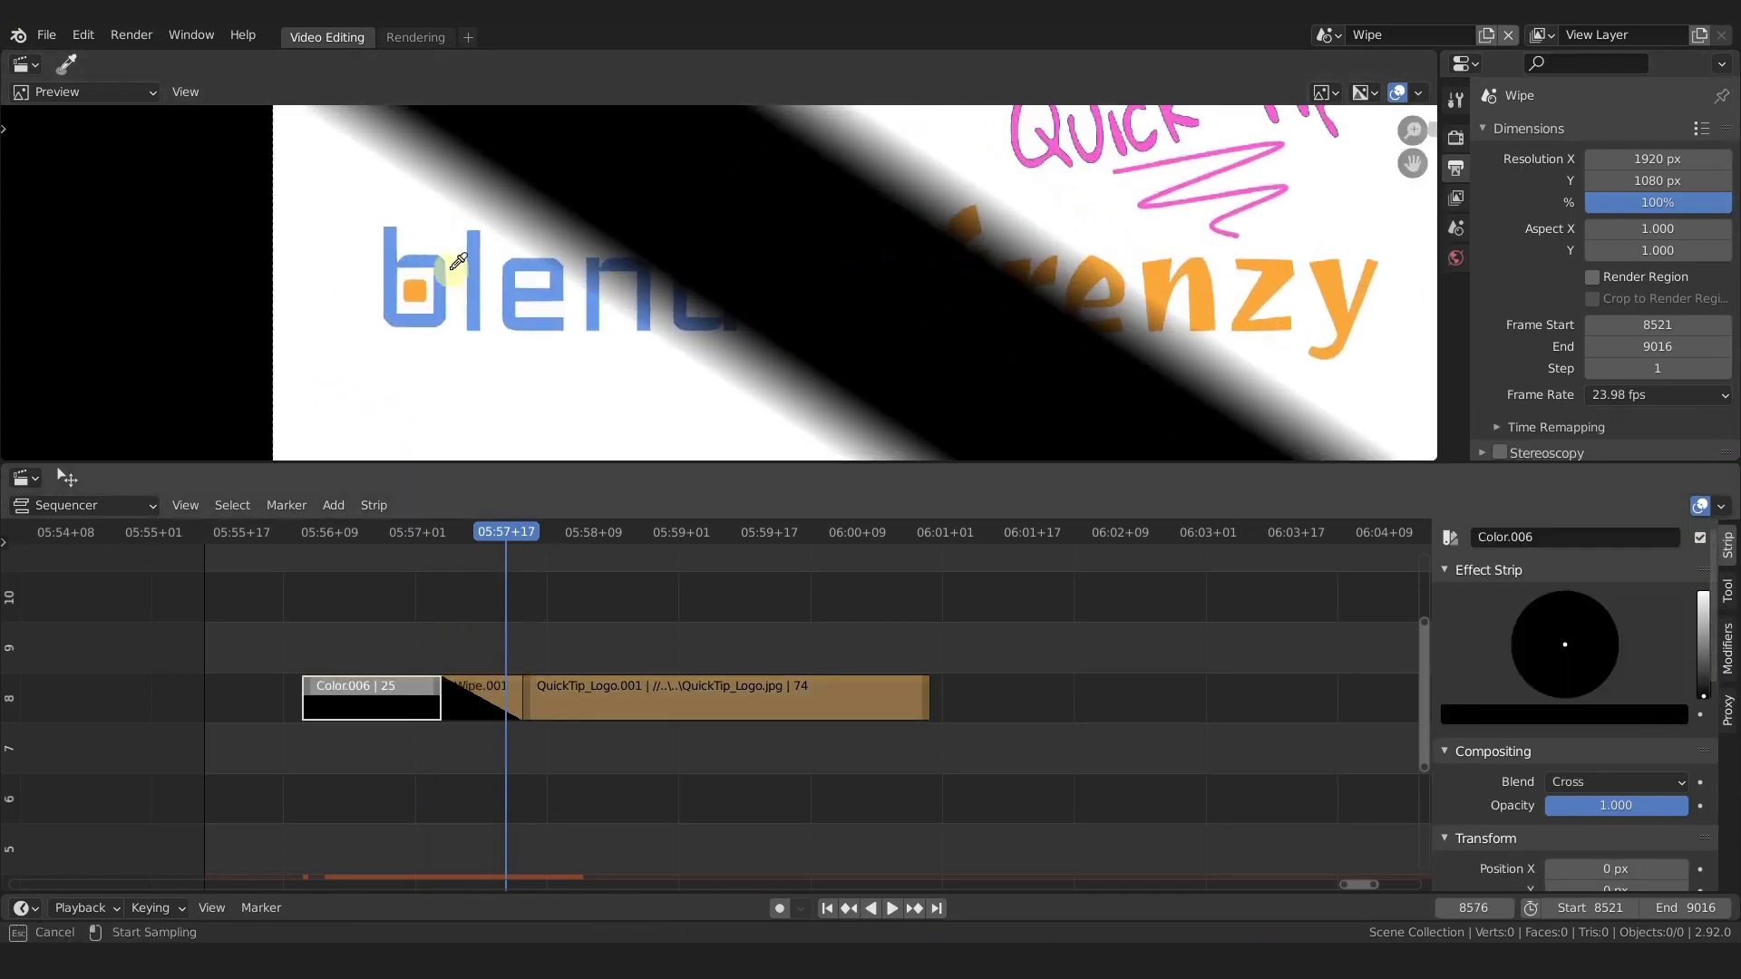
left_click(520, 289)
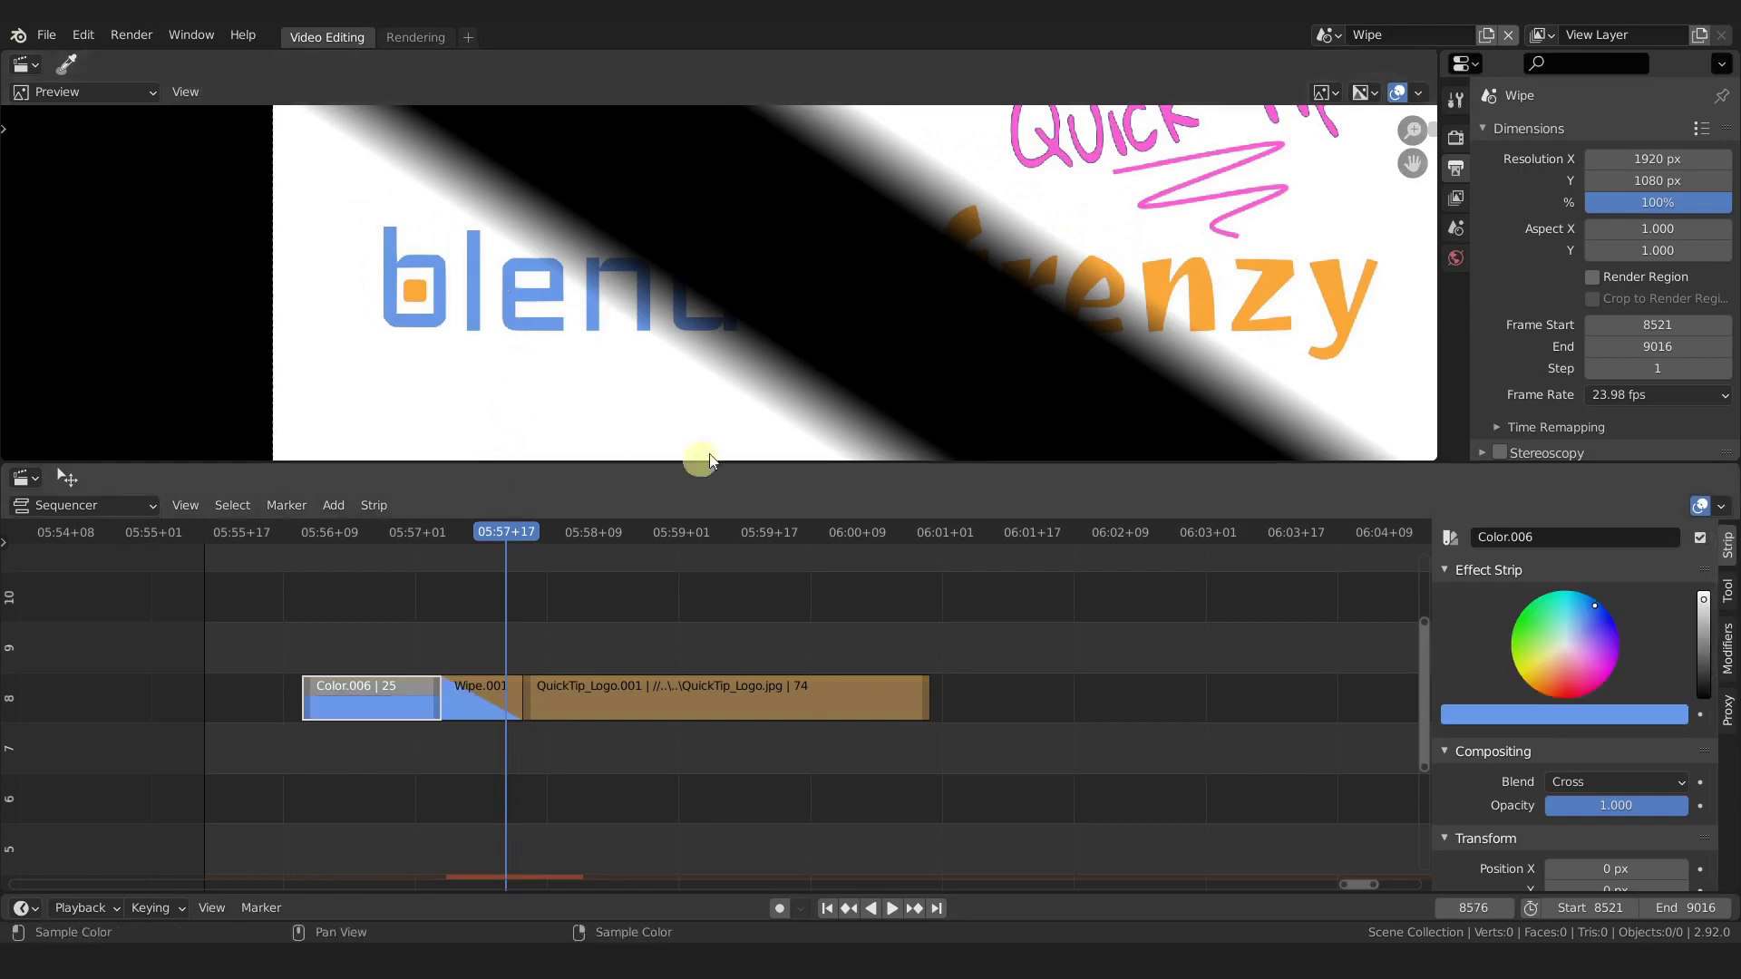
left_click(500, 530)
scroll(775, 350, "down", 10)
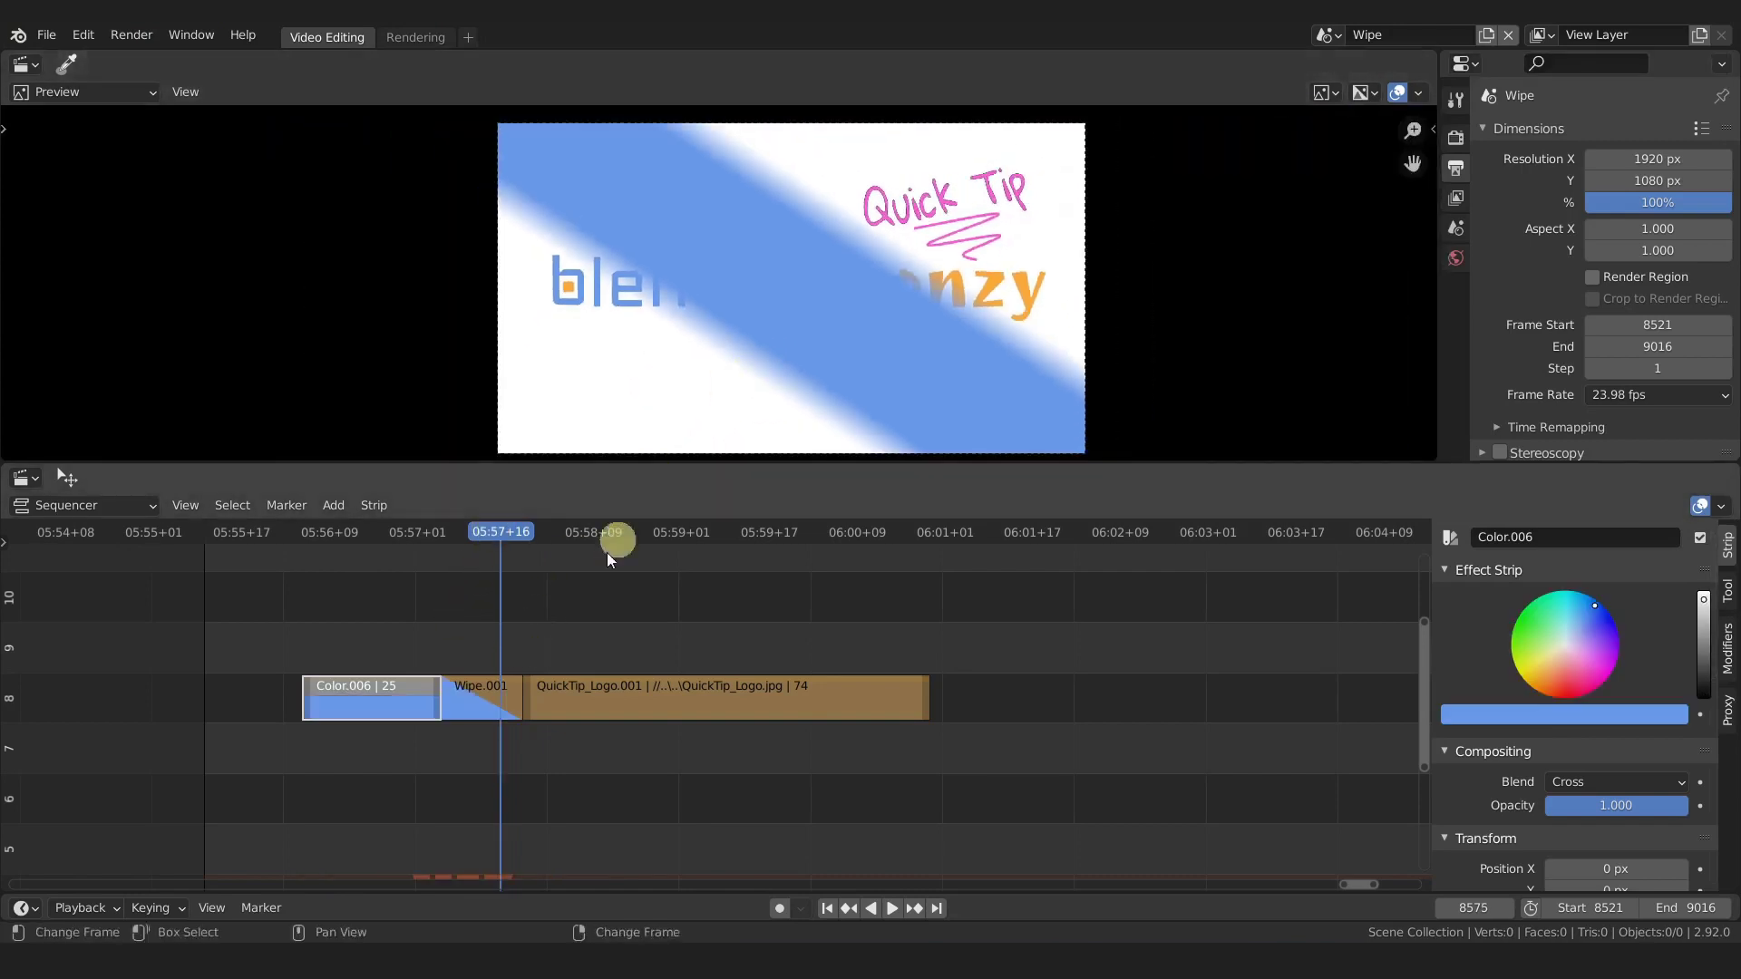
mouse_move(506, 534)
left_mouse_down()
mouse_move(421, 529)
mouse_move(497, 541)
left_mouse_up()
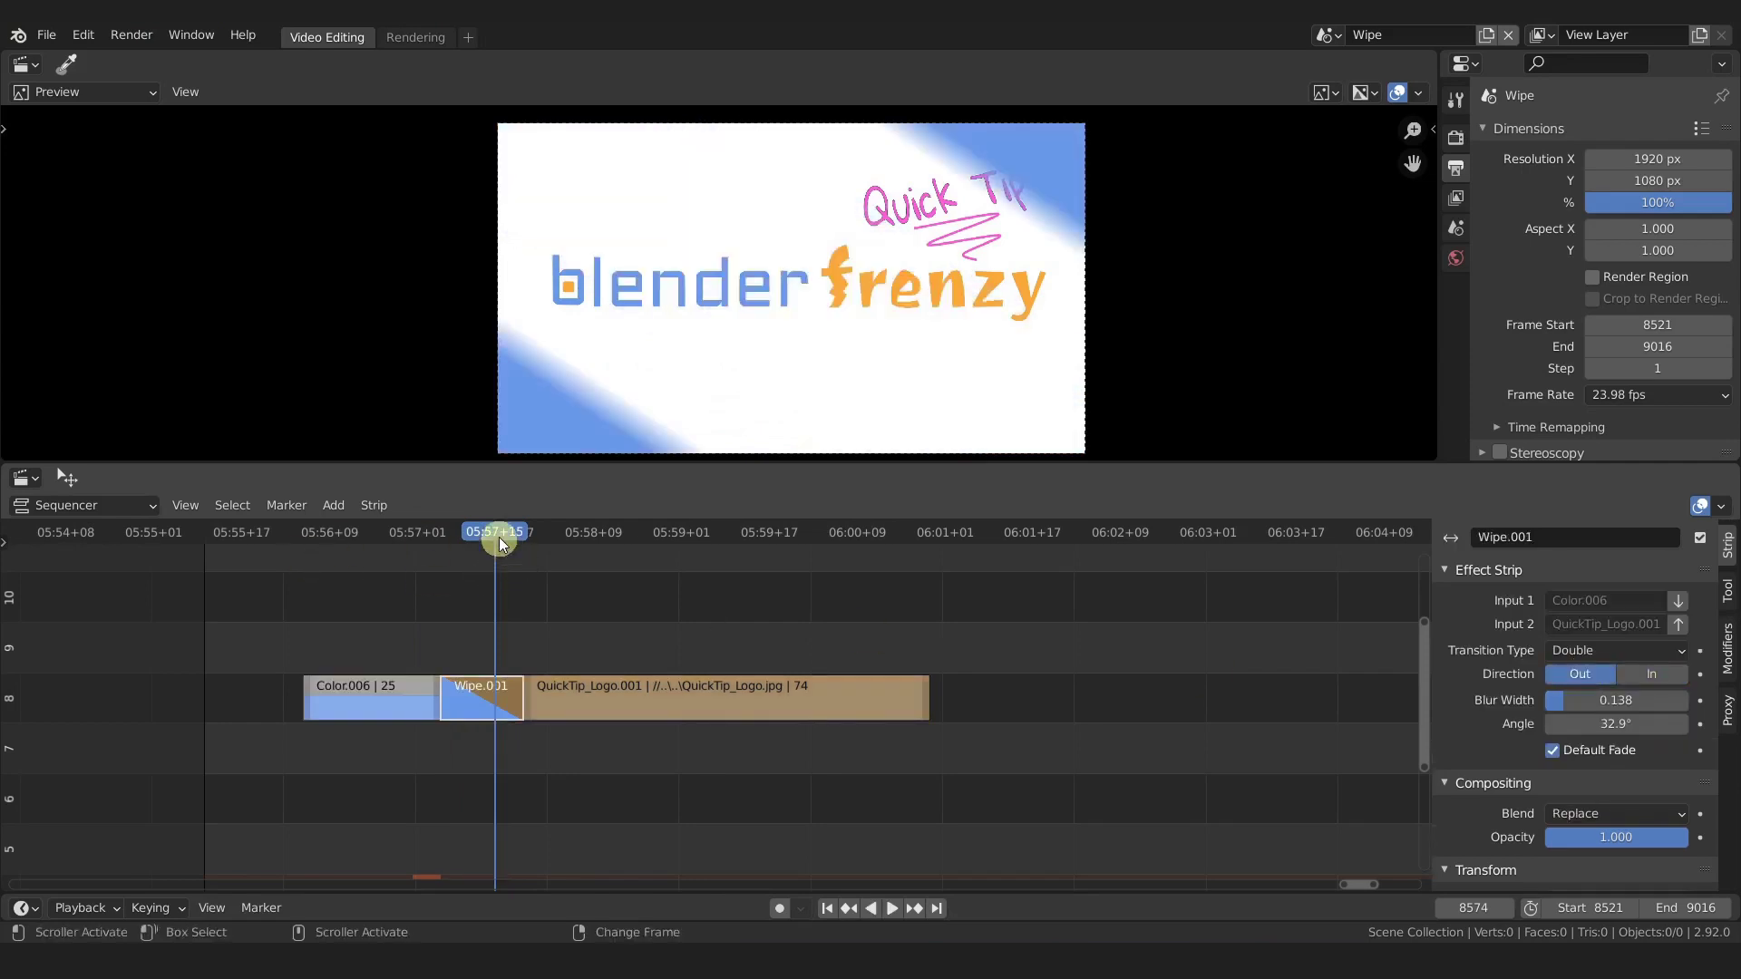
left_click_drag(498, 542, 562, 542)
Step: Try other transition types on the wipe before the logo, ending with type Double and direction Out
left_click(1617, 650)
left_click(1586, 721)
left_click(1651, 673)
left_click(1616, 650)
left_click(1586, 739)
left_click(1579, 674)
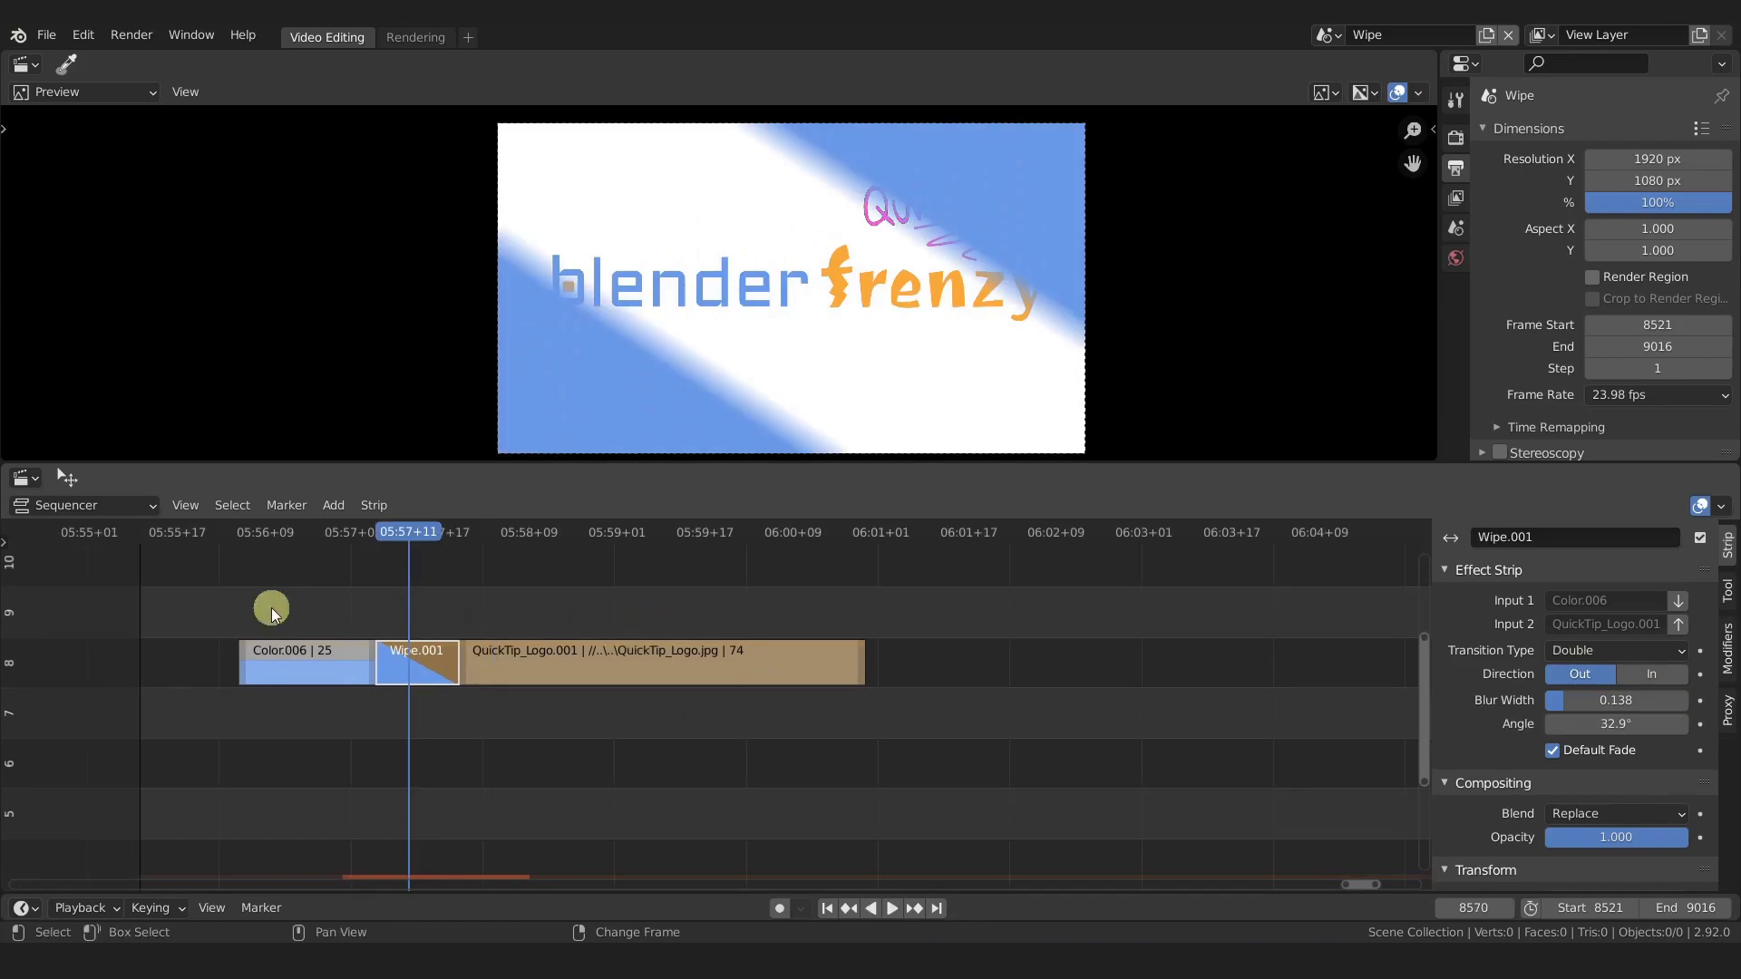
Step: Duplicate the blue color strip and place the copy on channel 8, starting 15 frames after the logo strip ends
left_click(292, 663)
key("shift+d")
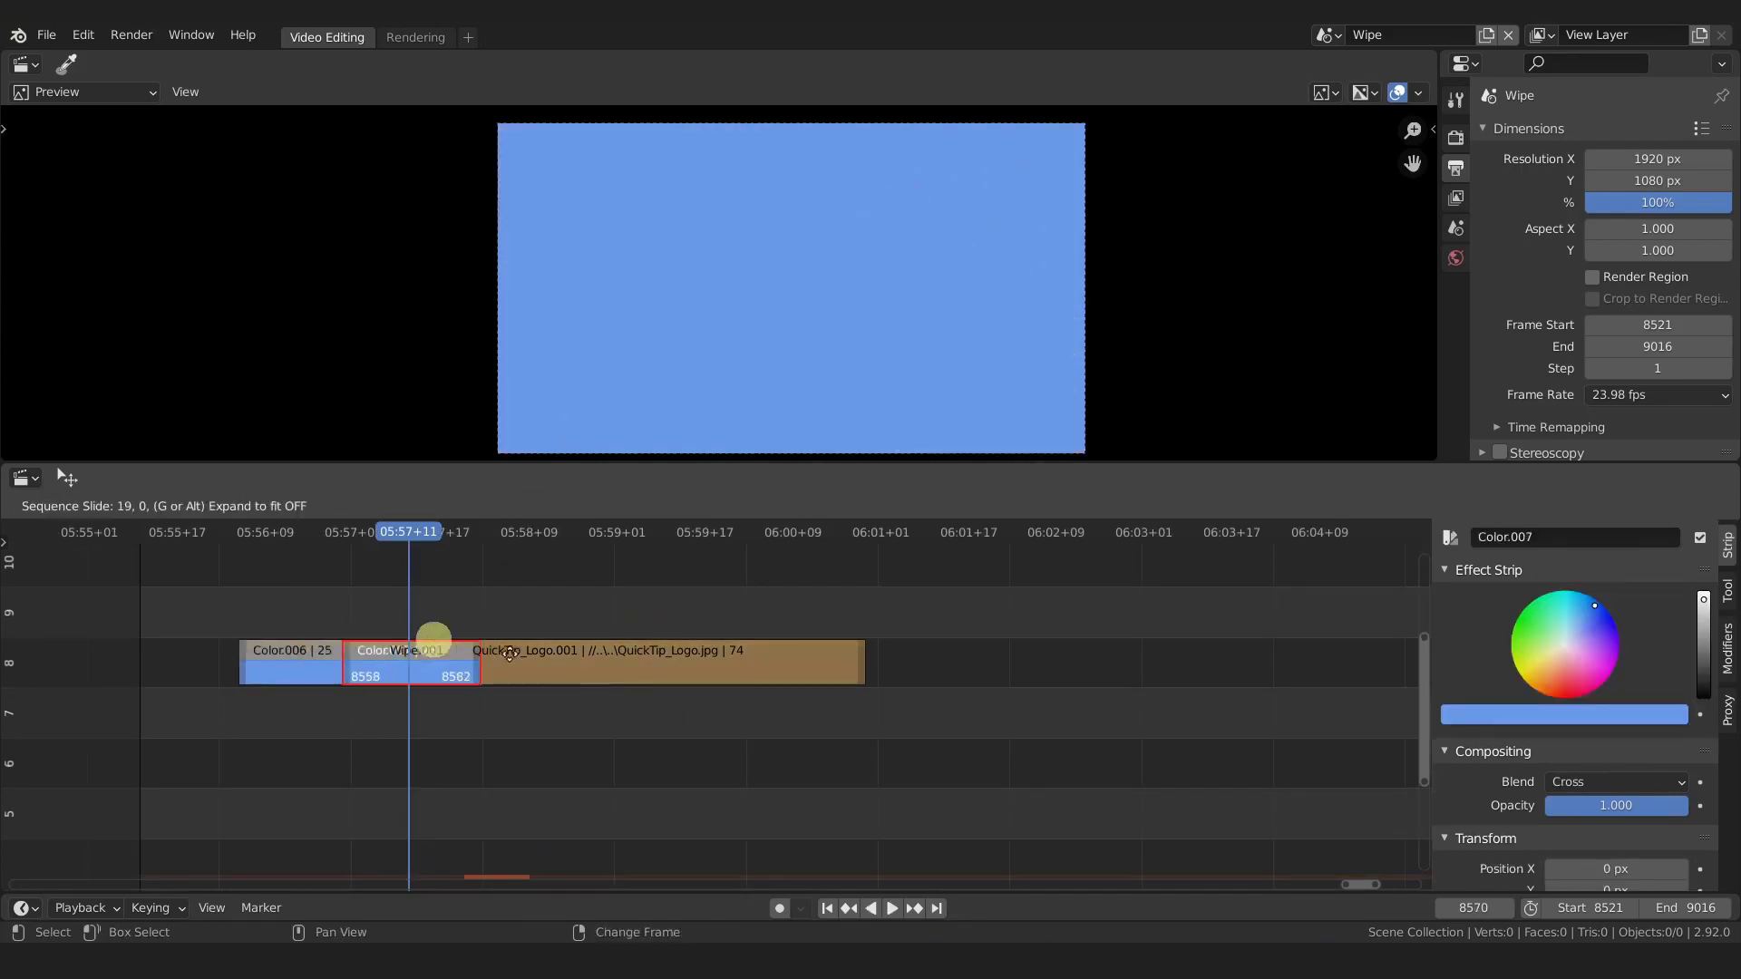
left_click(862, 665)
type("g")
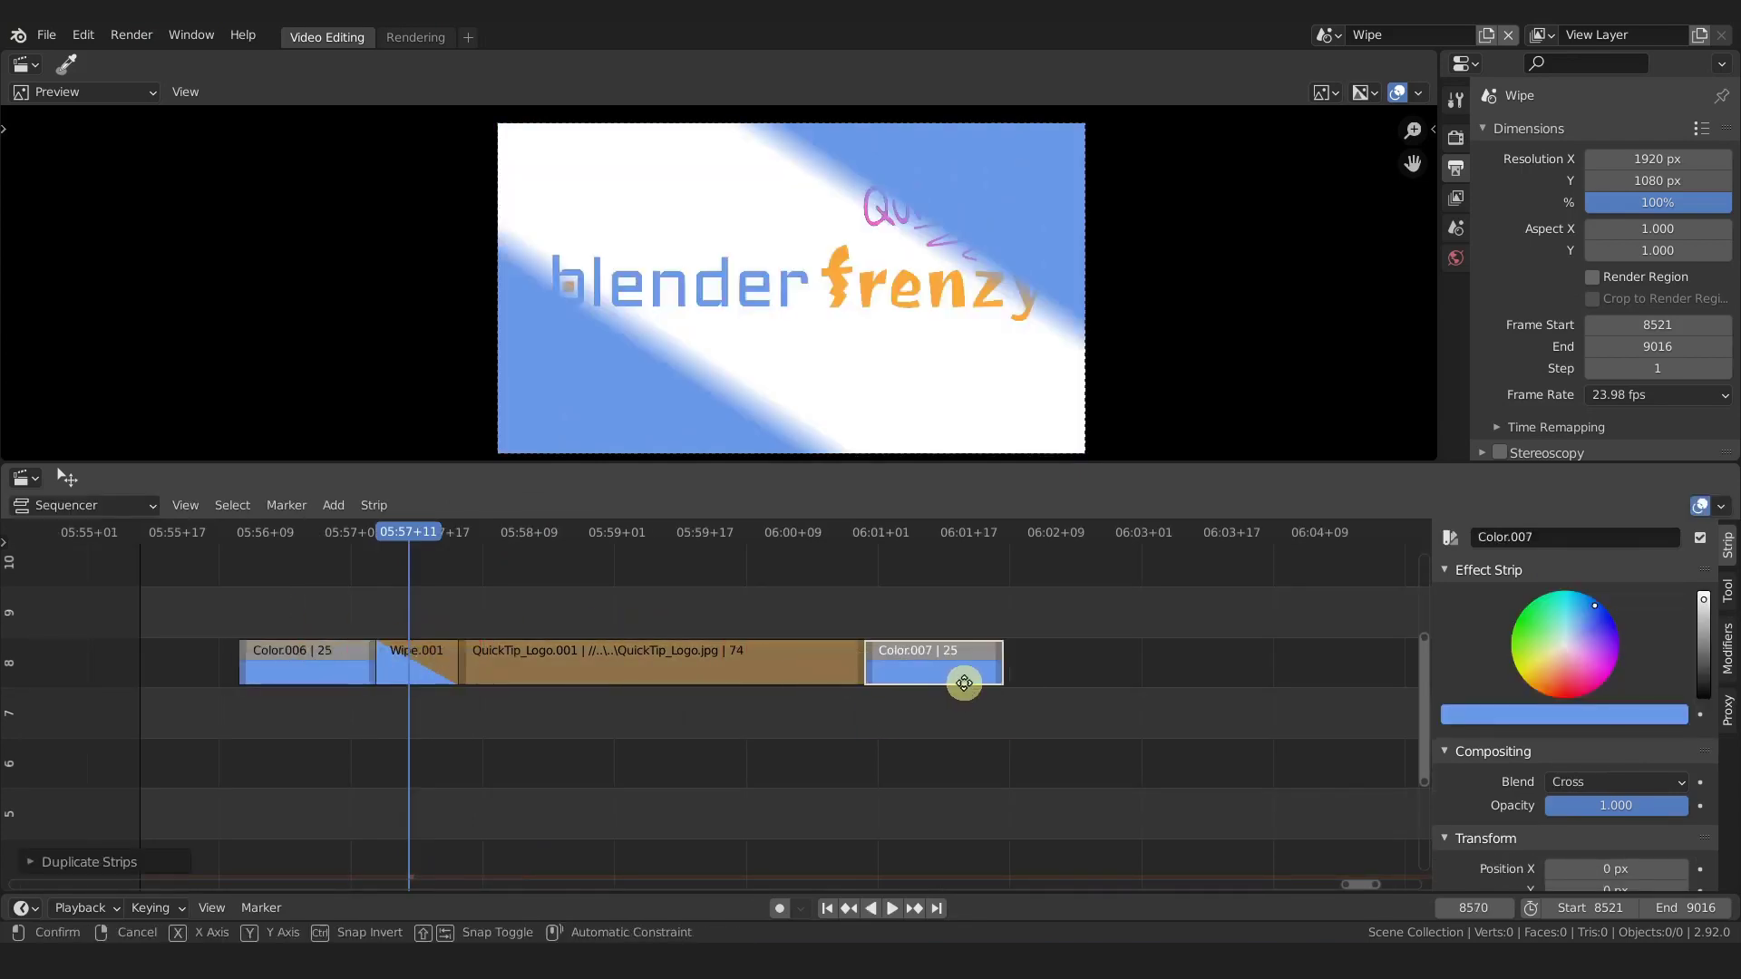
type("15")
key("Return")
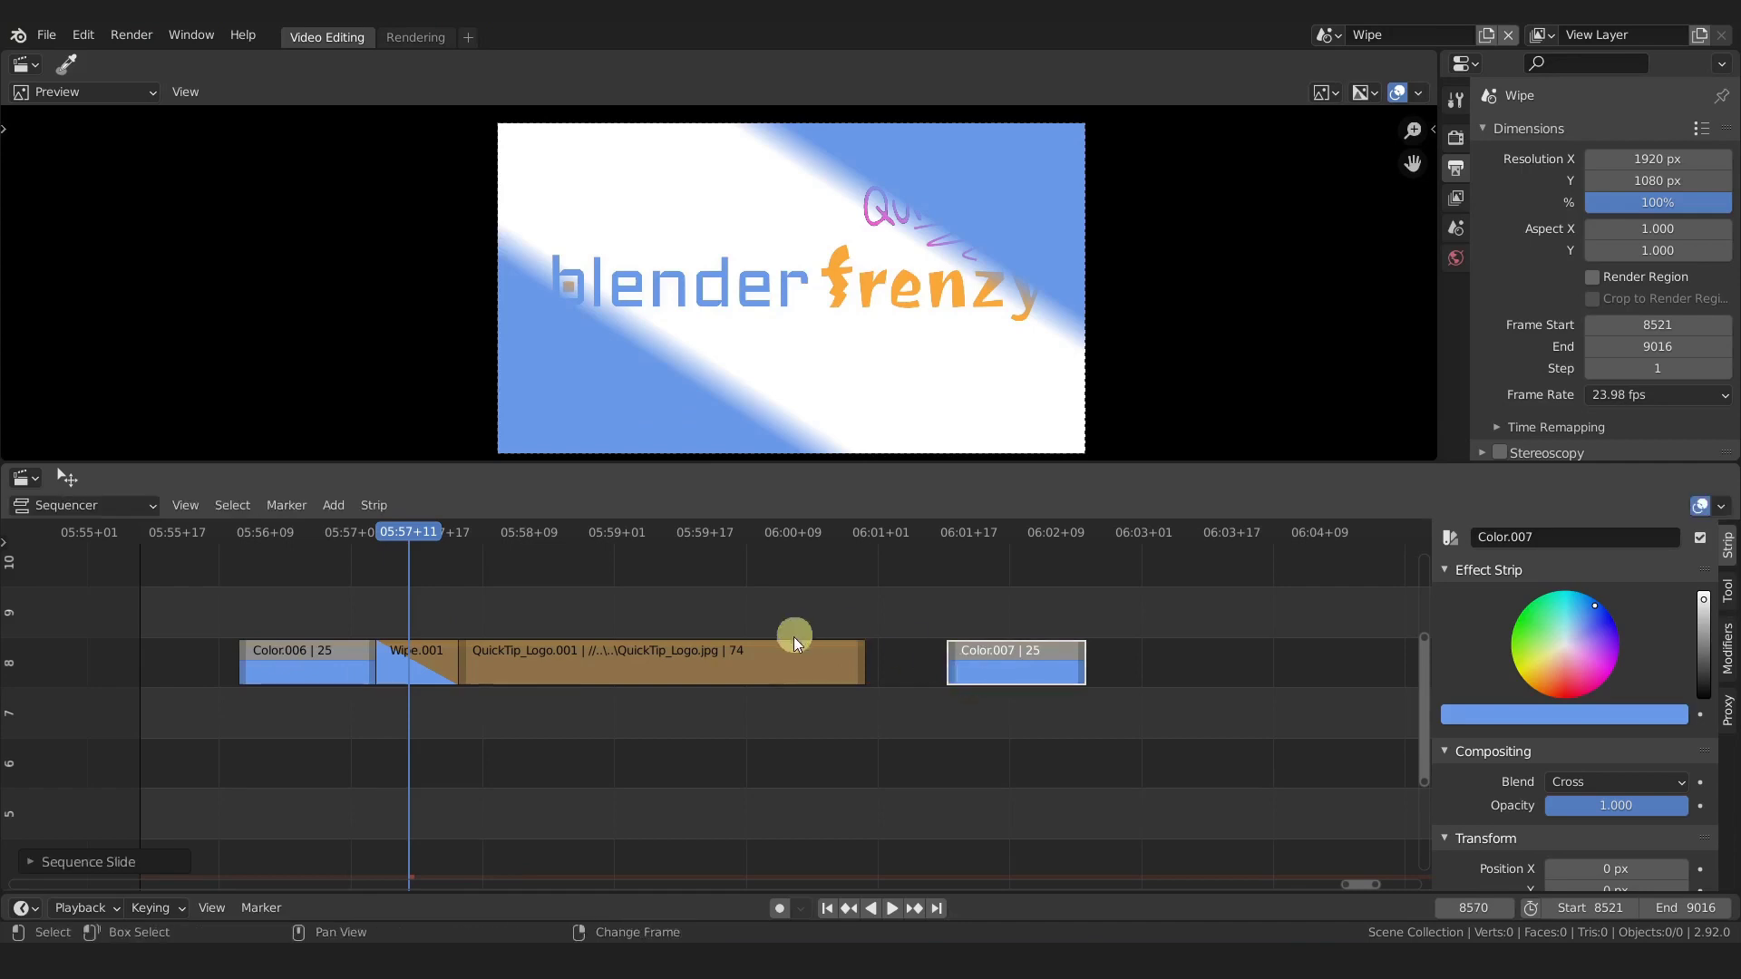
Step: Add a Wipe transition from the logo strip to the duplicated blue color strip and preview it
left_click(796, 662)
left_click(992, 655)
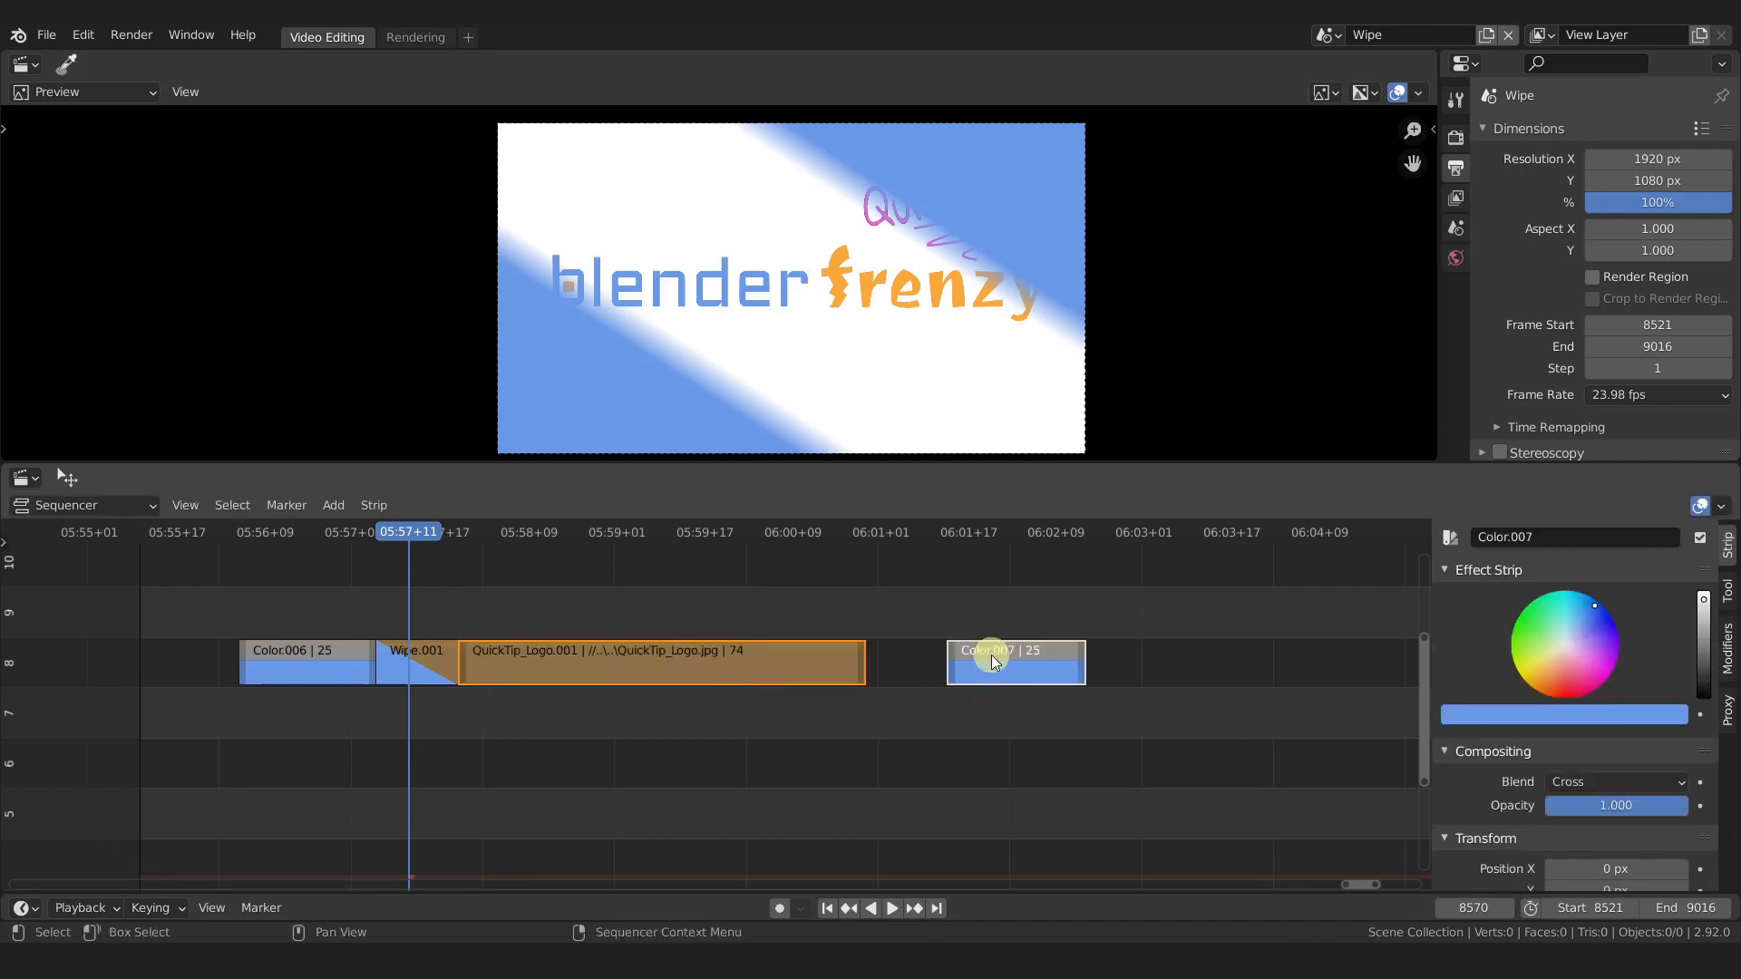
key("shift+a")
mouse_move(991, 677)
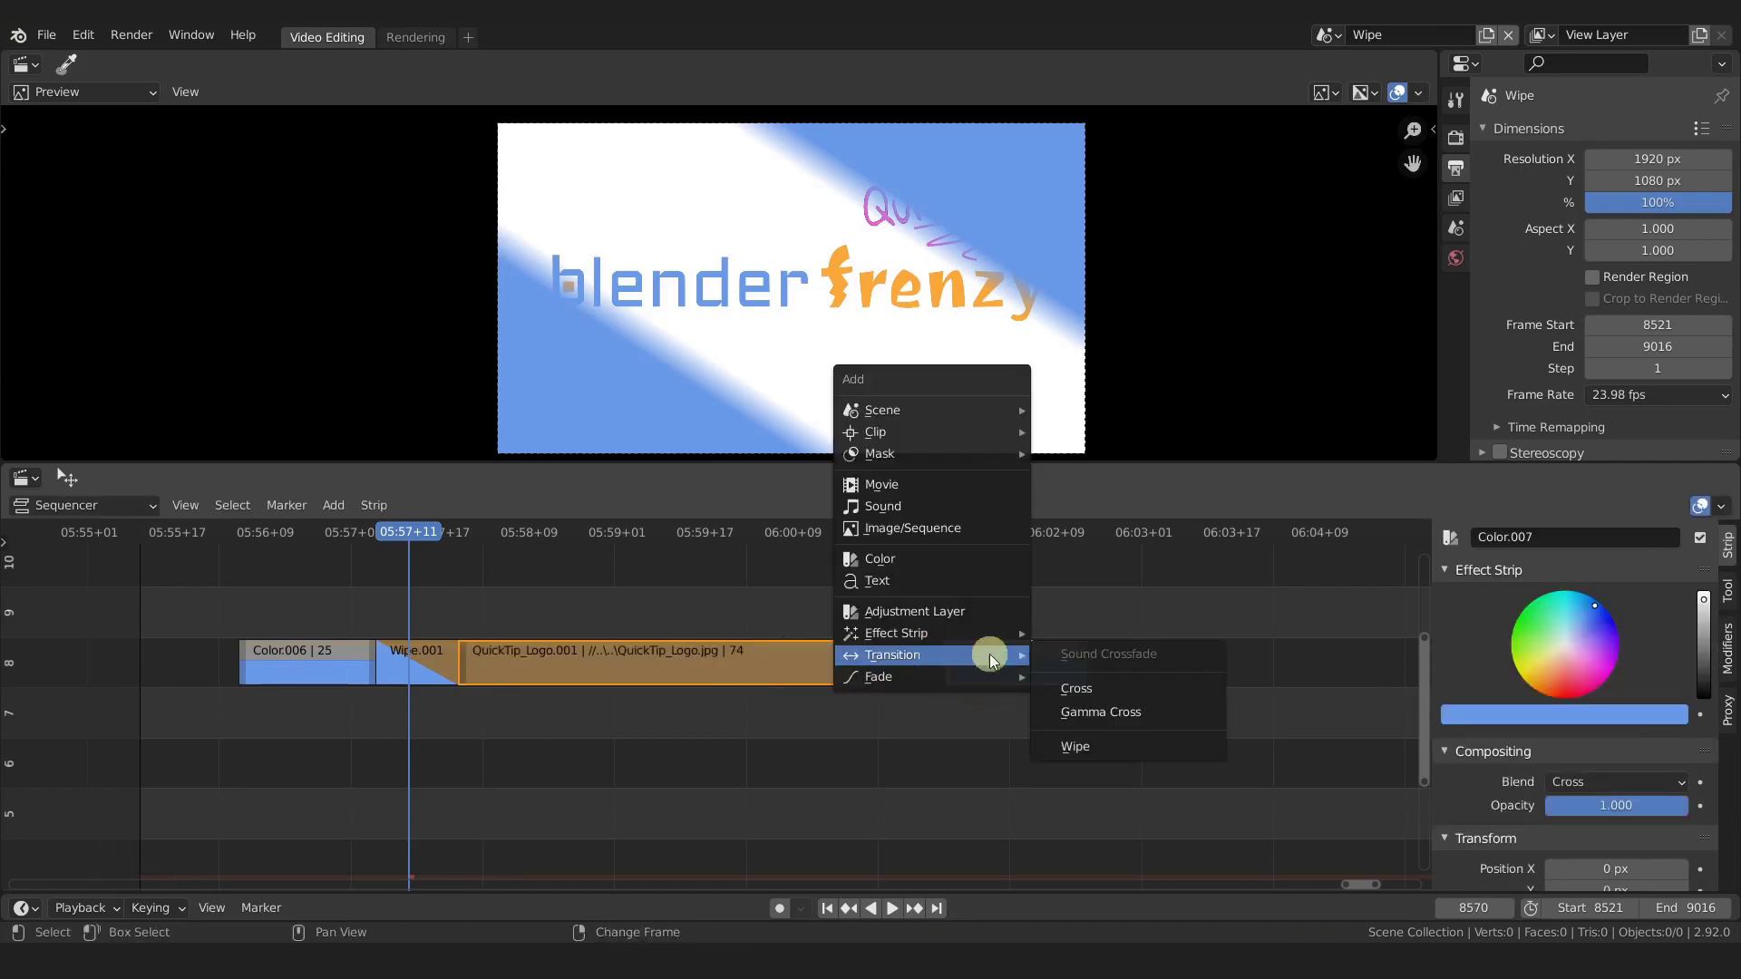
left_click(1069, 745)
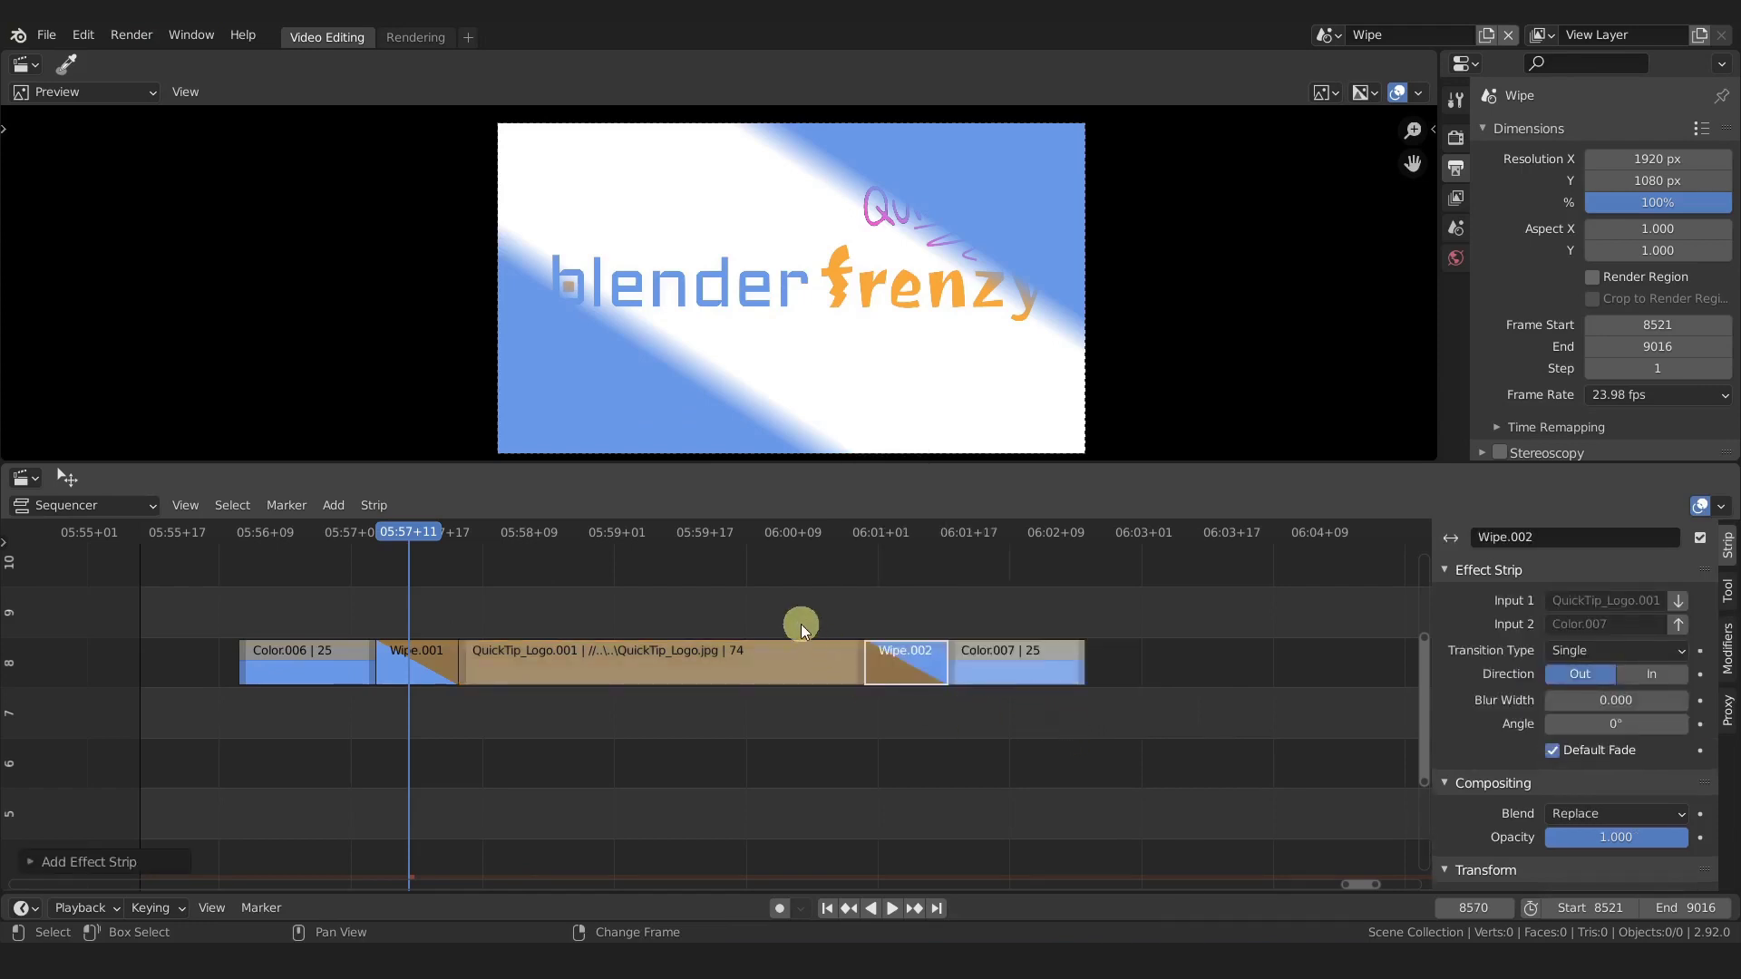
left_click_drag(676, 535, 897, 533)
Step: Copy the transition type, blur width and angle from the first wipe to the second wipe
left_click(428, 655)
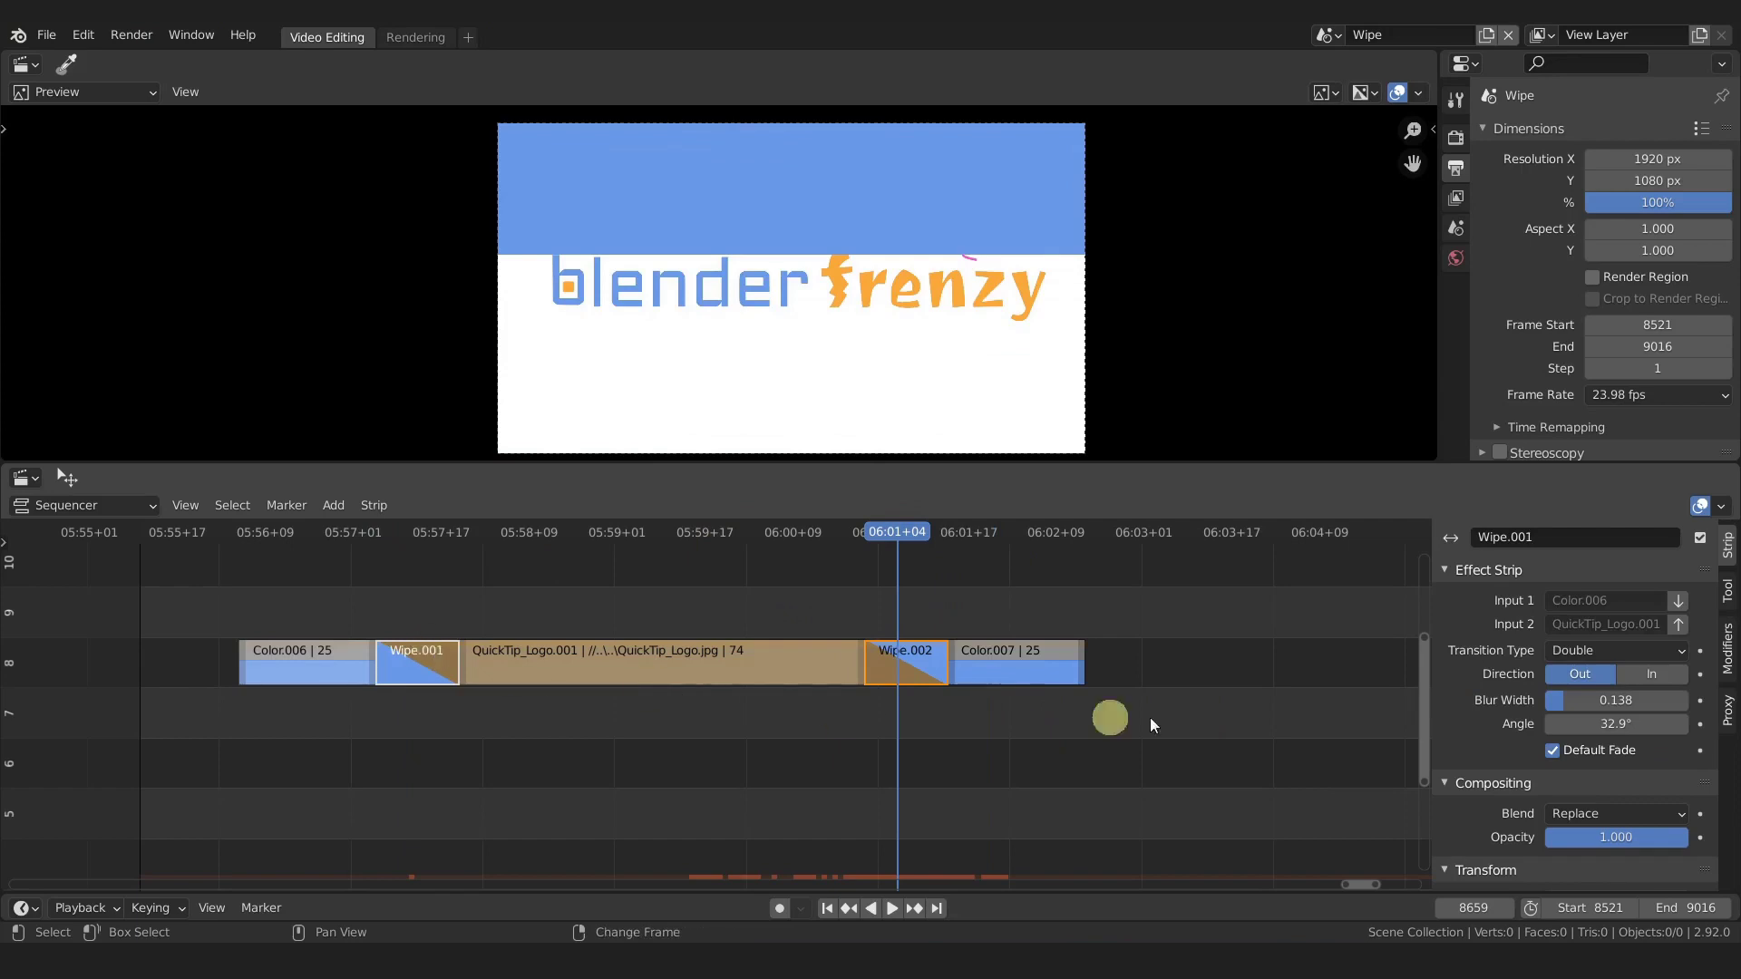
right_click(1594, 650)
left_click(1480, 791)
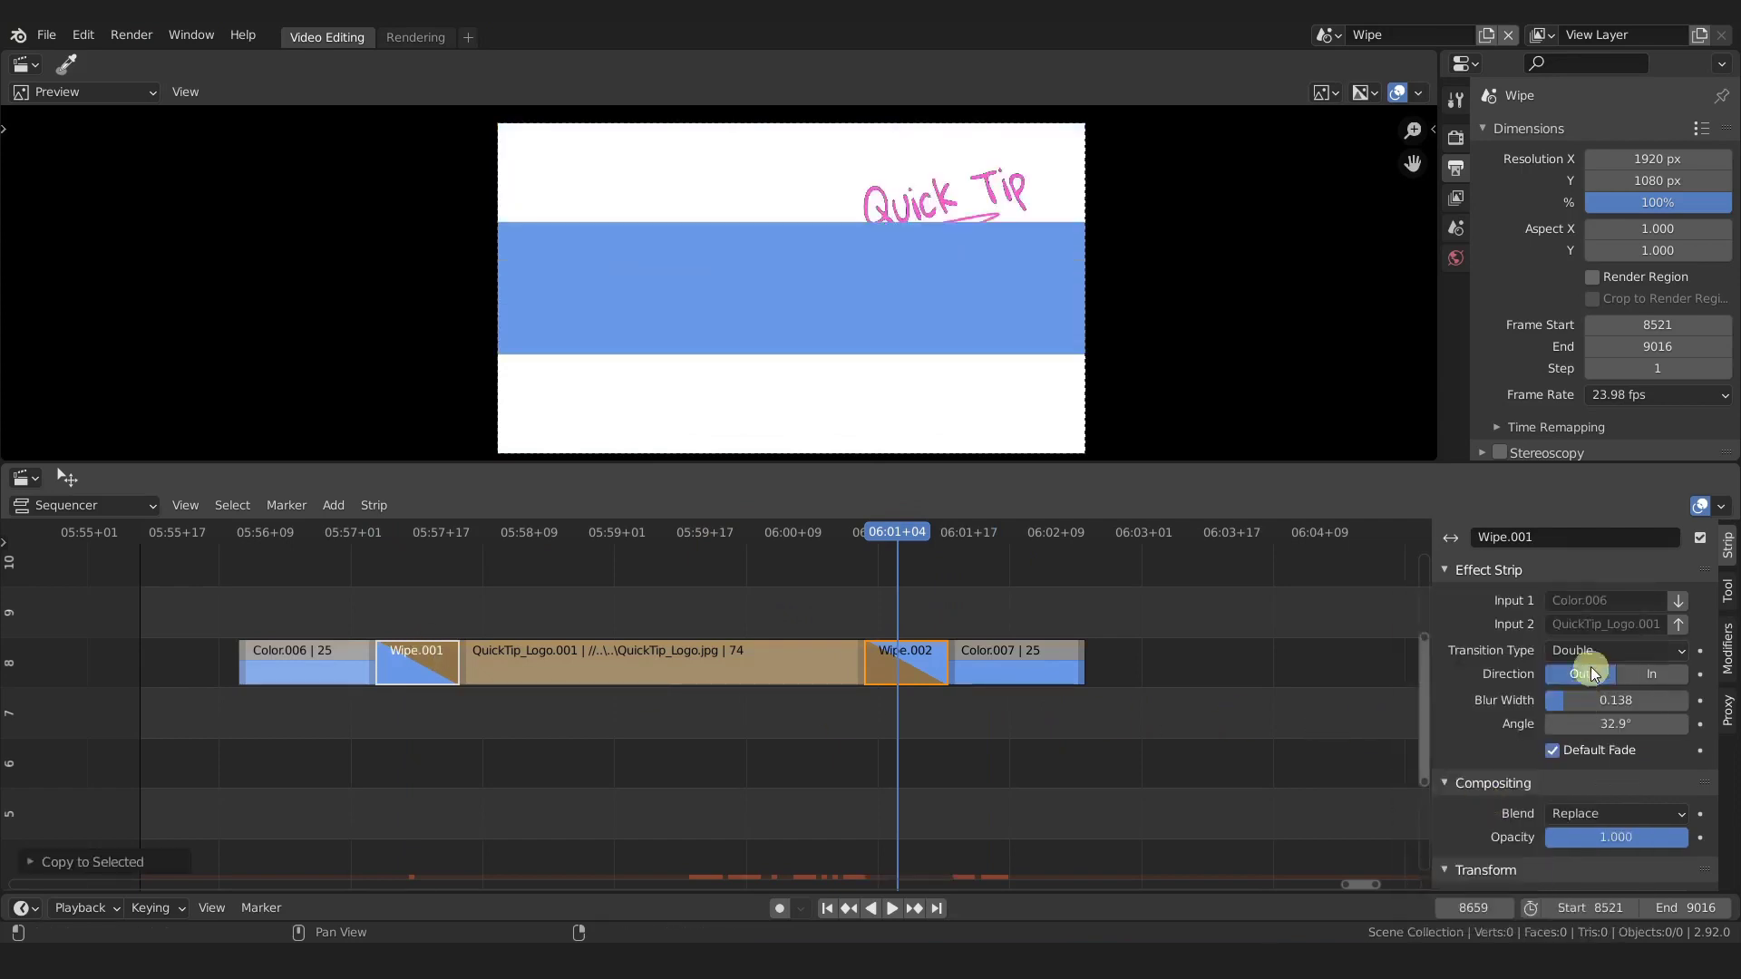
right_click(1581, 674)
key("Escape")
right_click(1583, 706)
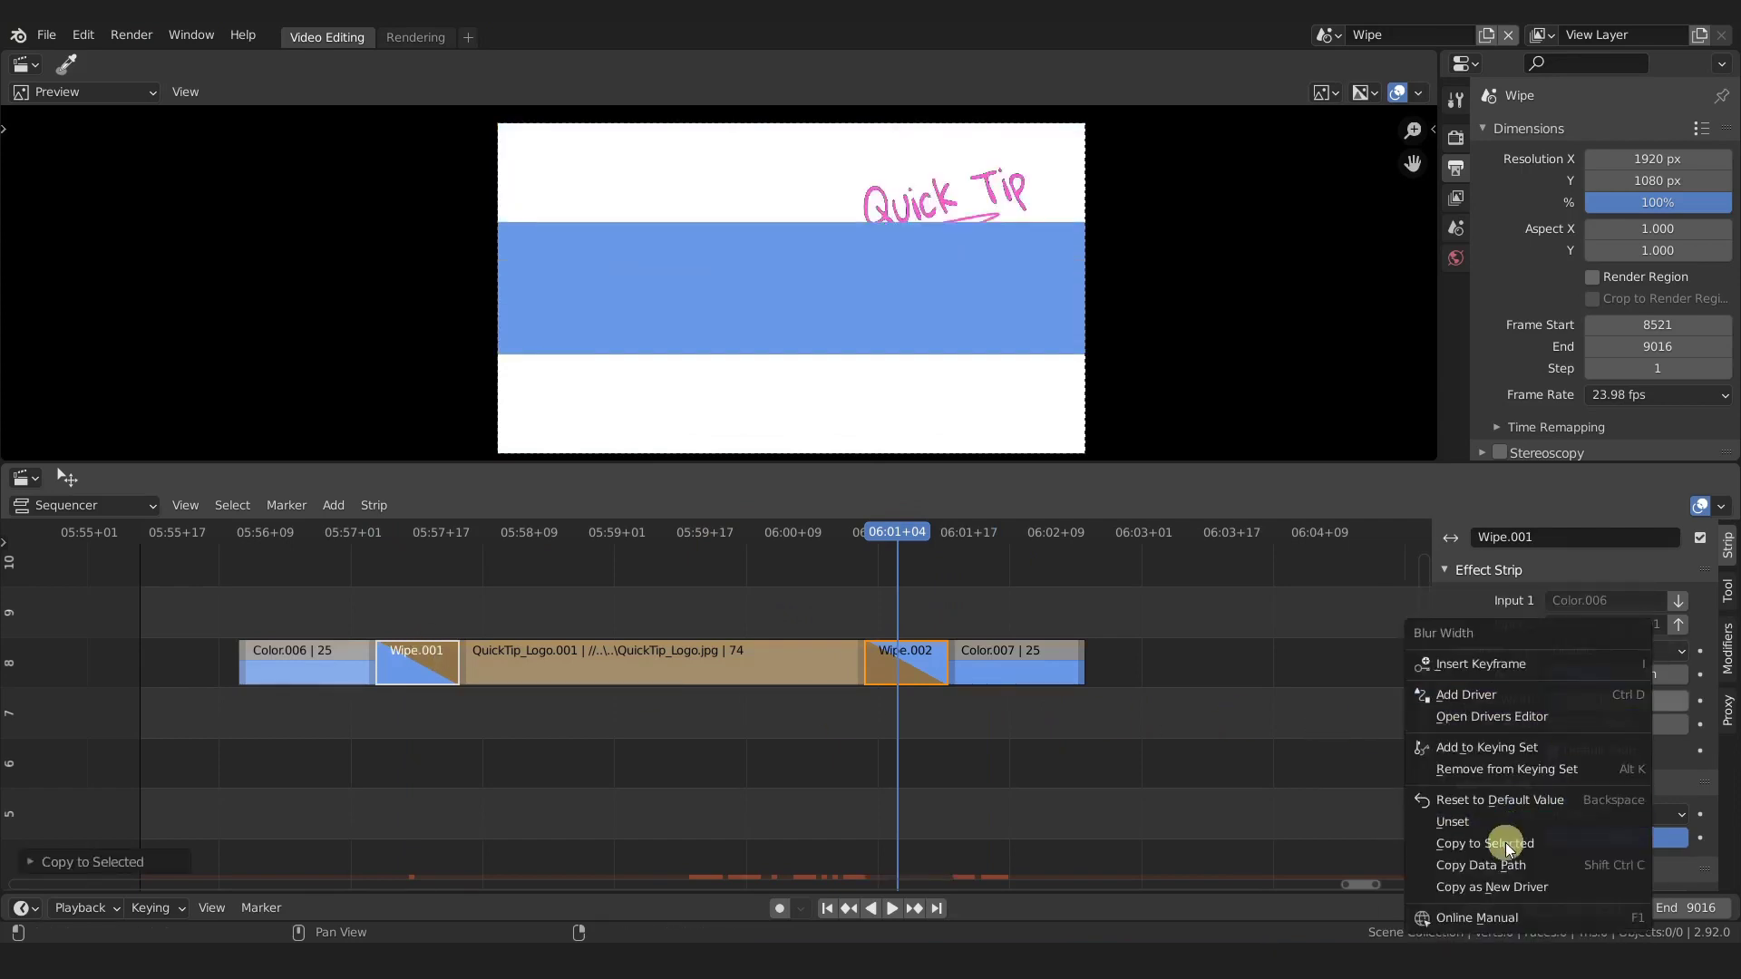
left_click(1505, 841)
right_click(1596, 722)
left_click(1505, 838)
left_click(912, 612)
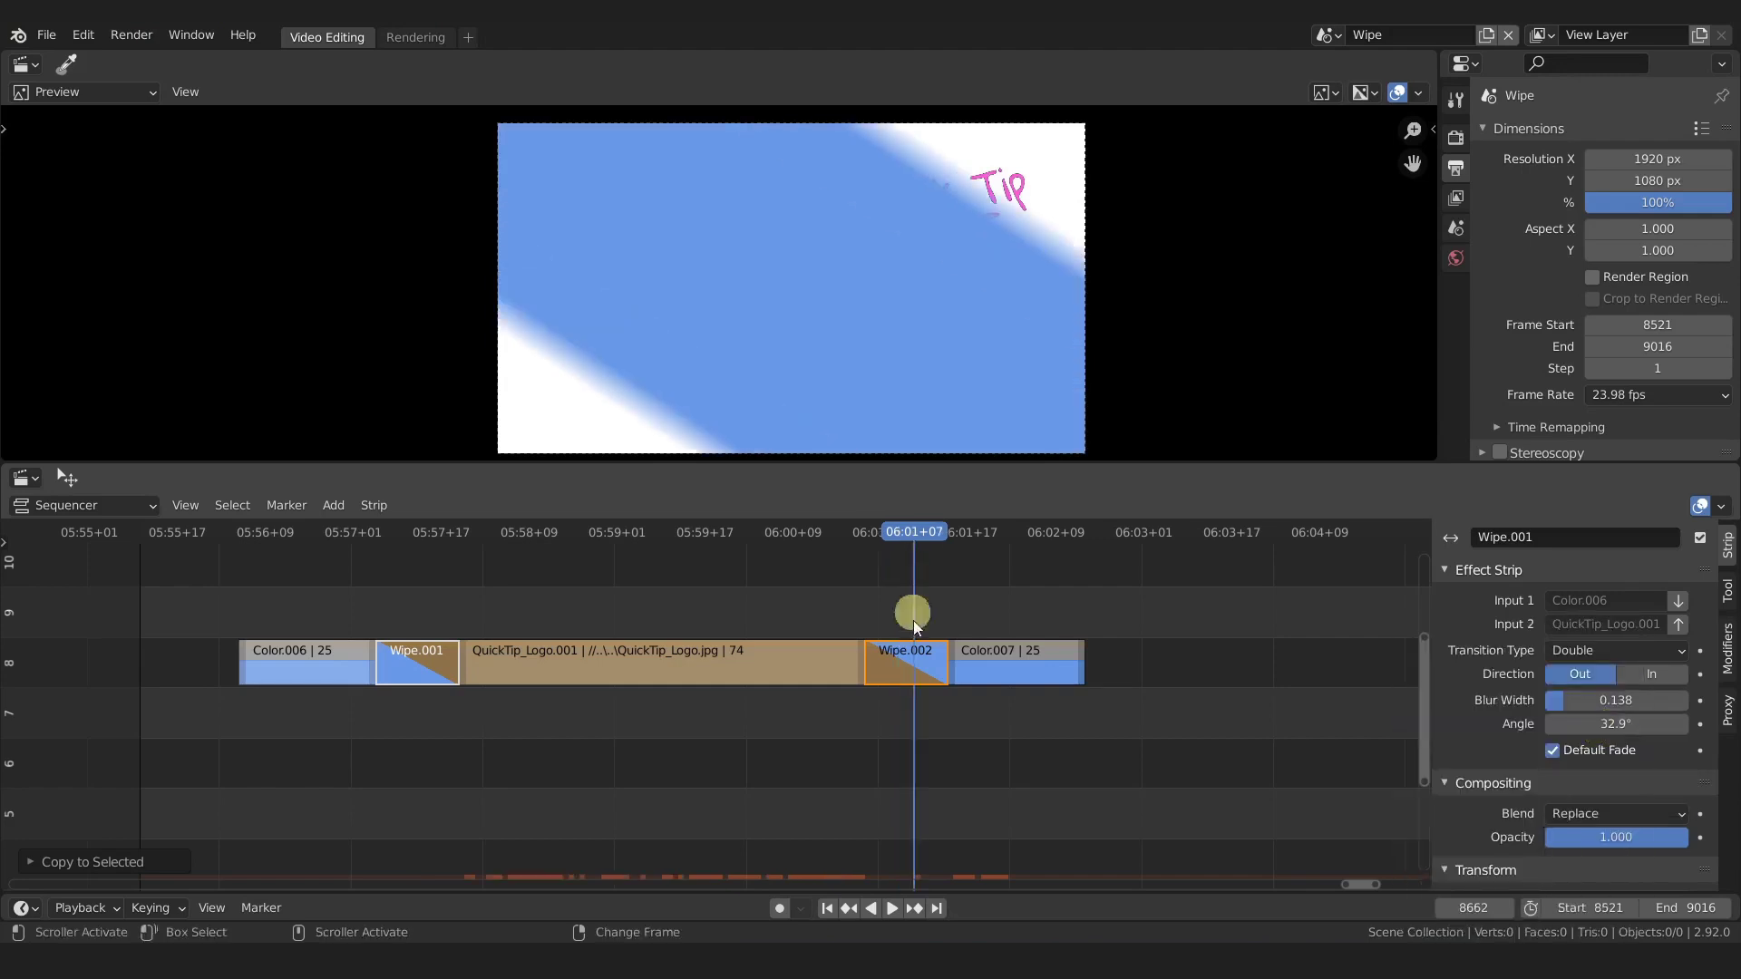
Step: Set the second wipe's direction to In and preview both transitions
left_click(922, 657)
left_click(1628, 674)
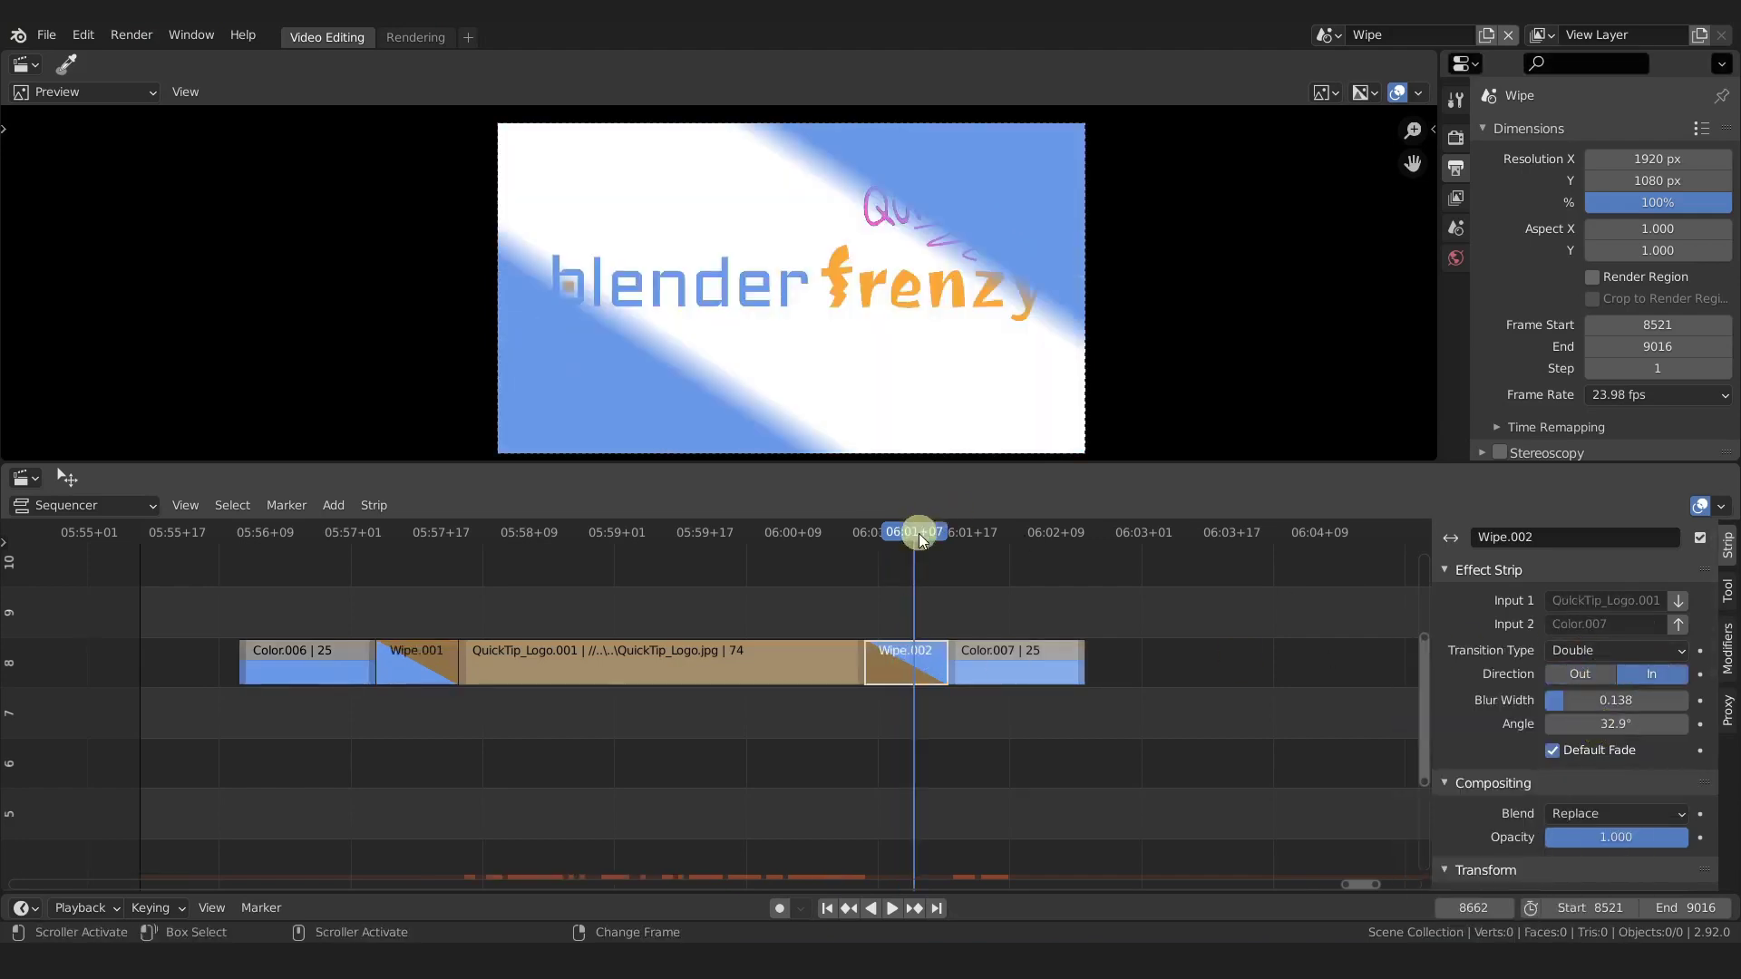
left_click_drag(917, 533, 459, 562)
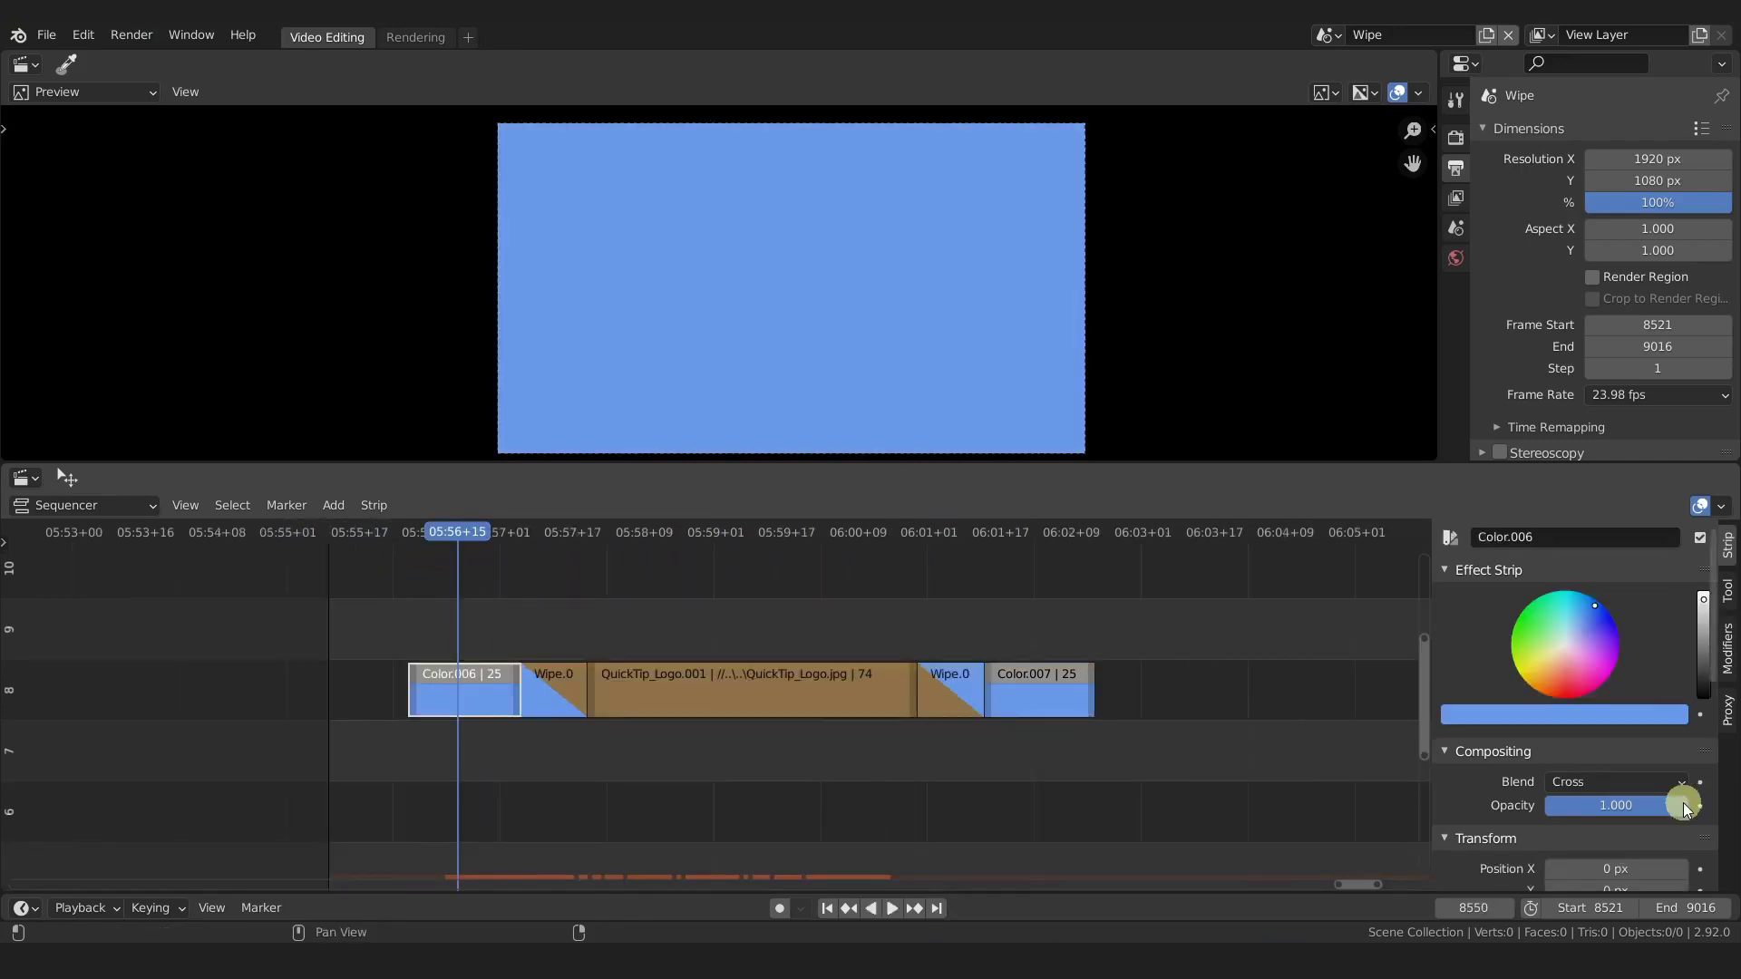
Step: Move the blue color strip before the logo out of frame by setting its Y position to 1080 px
scroll(1683, 802, "down", 5)
left_click_drag(1678, 709, 918, 595)
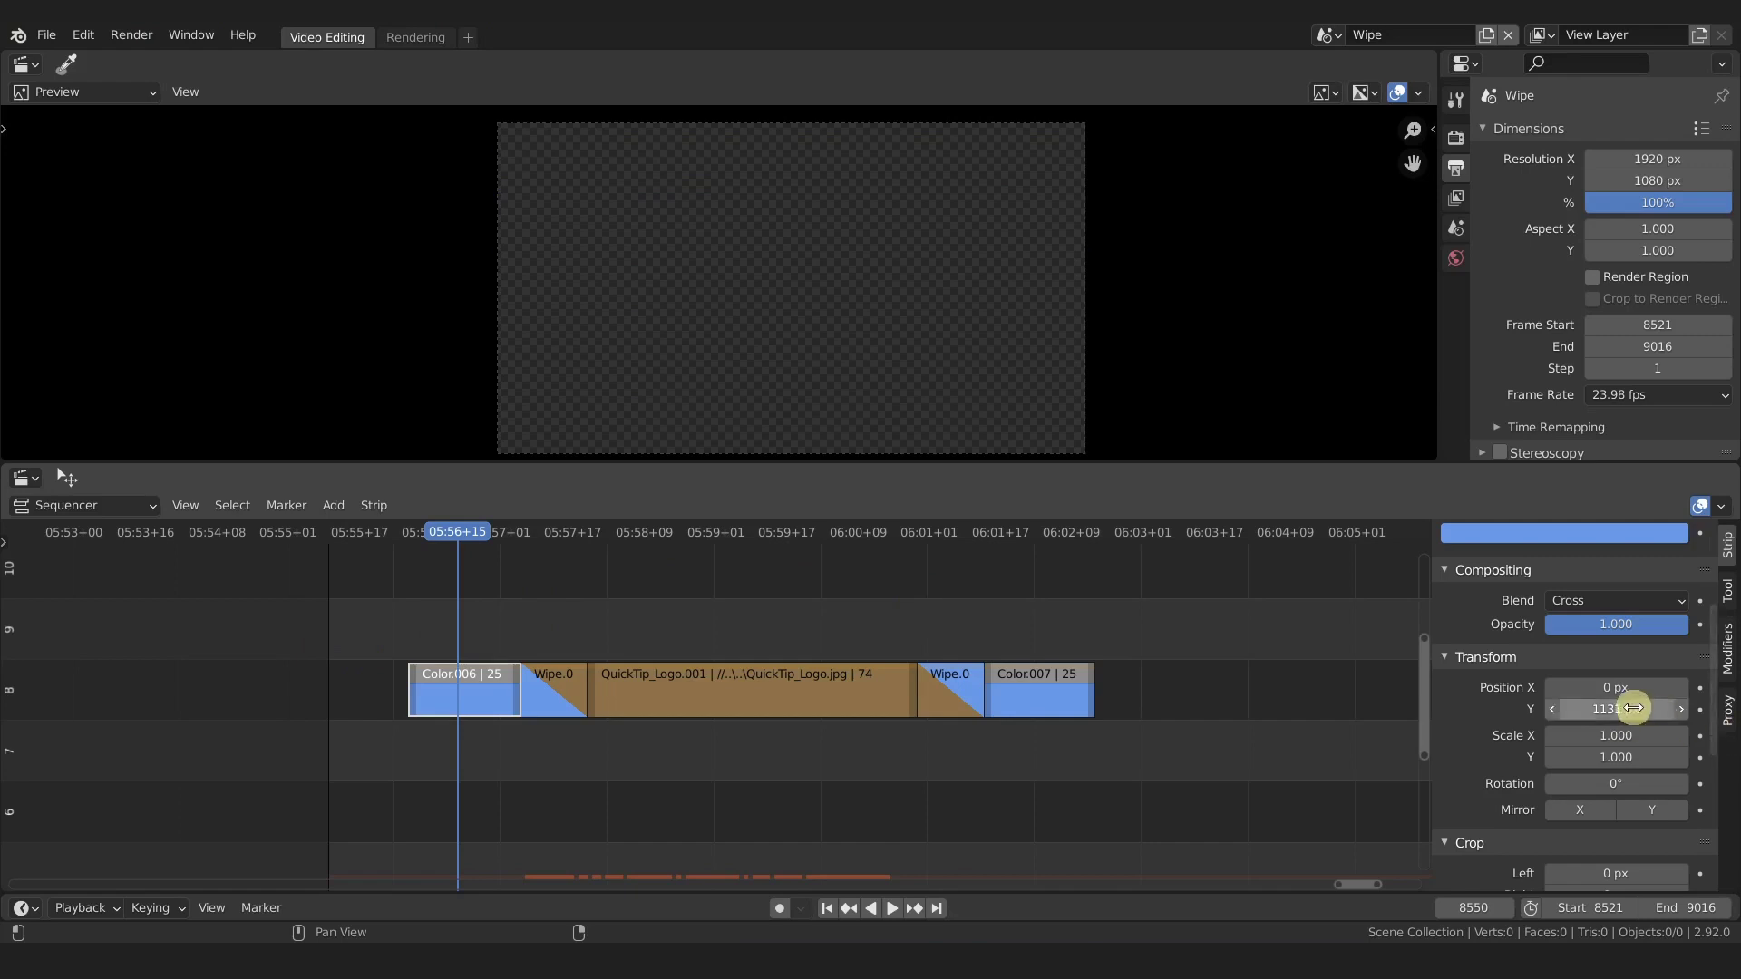
key("Return")
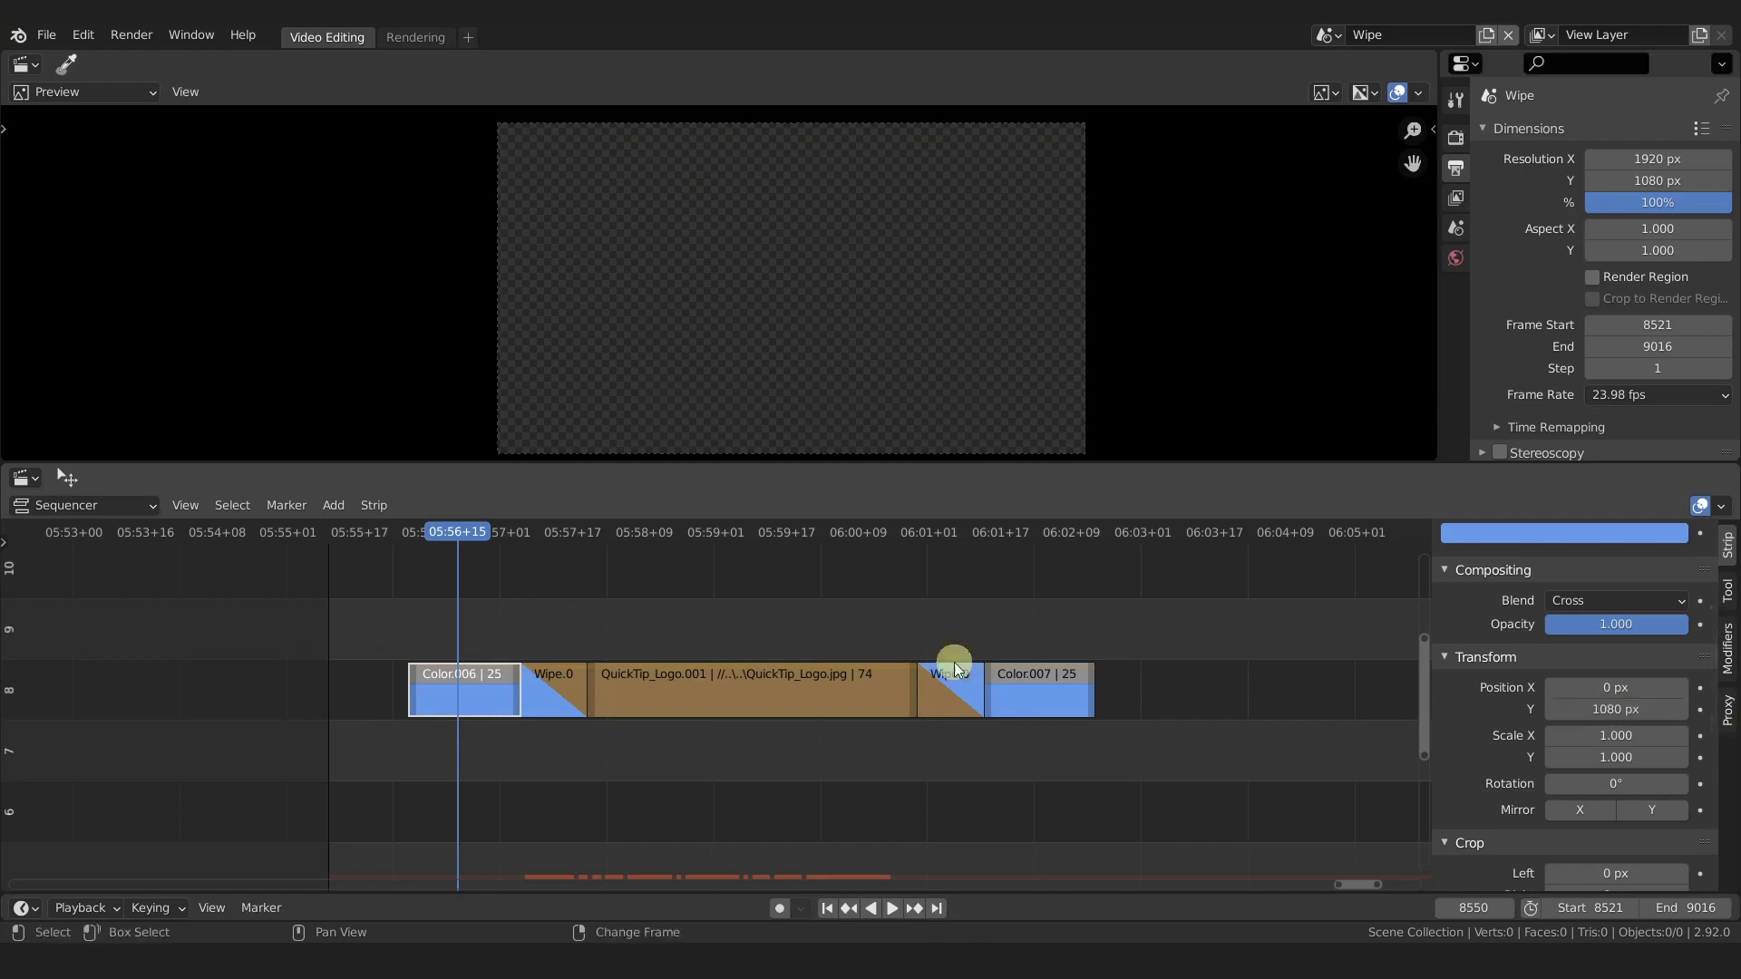
left_click_drag(464, 539, 519, 542)
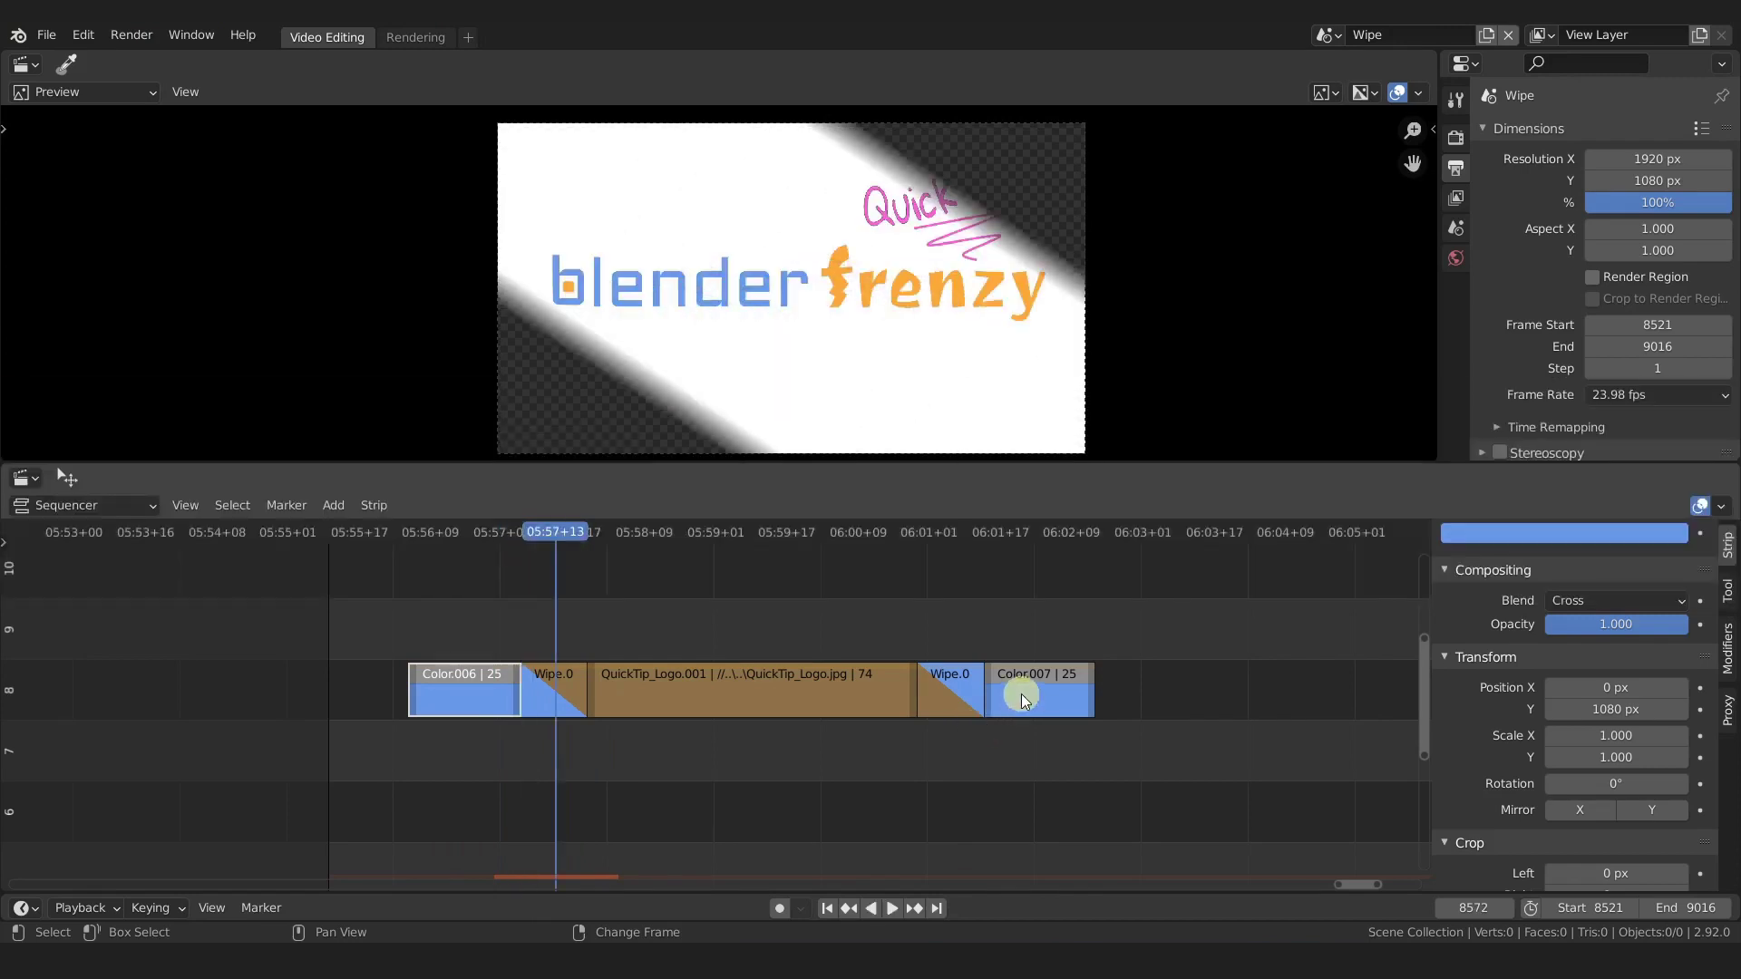
Step: Duplicate the last blue color strip onto channel 7 and extend the copy beneath the whole sequence, to 154 frames
left_click(1021, 701)
key("shift+d")
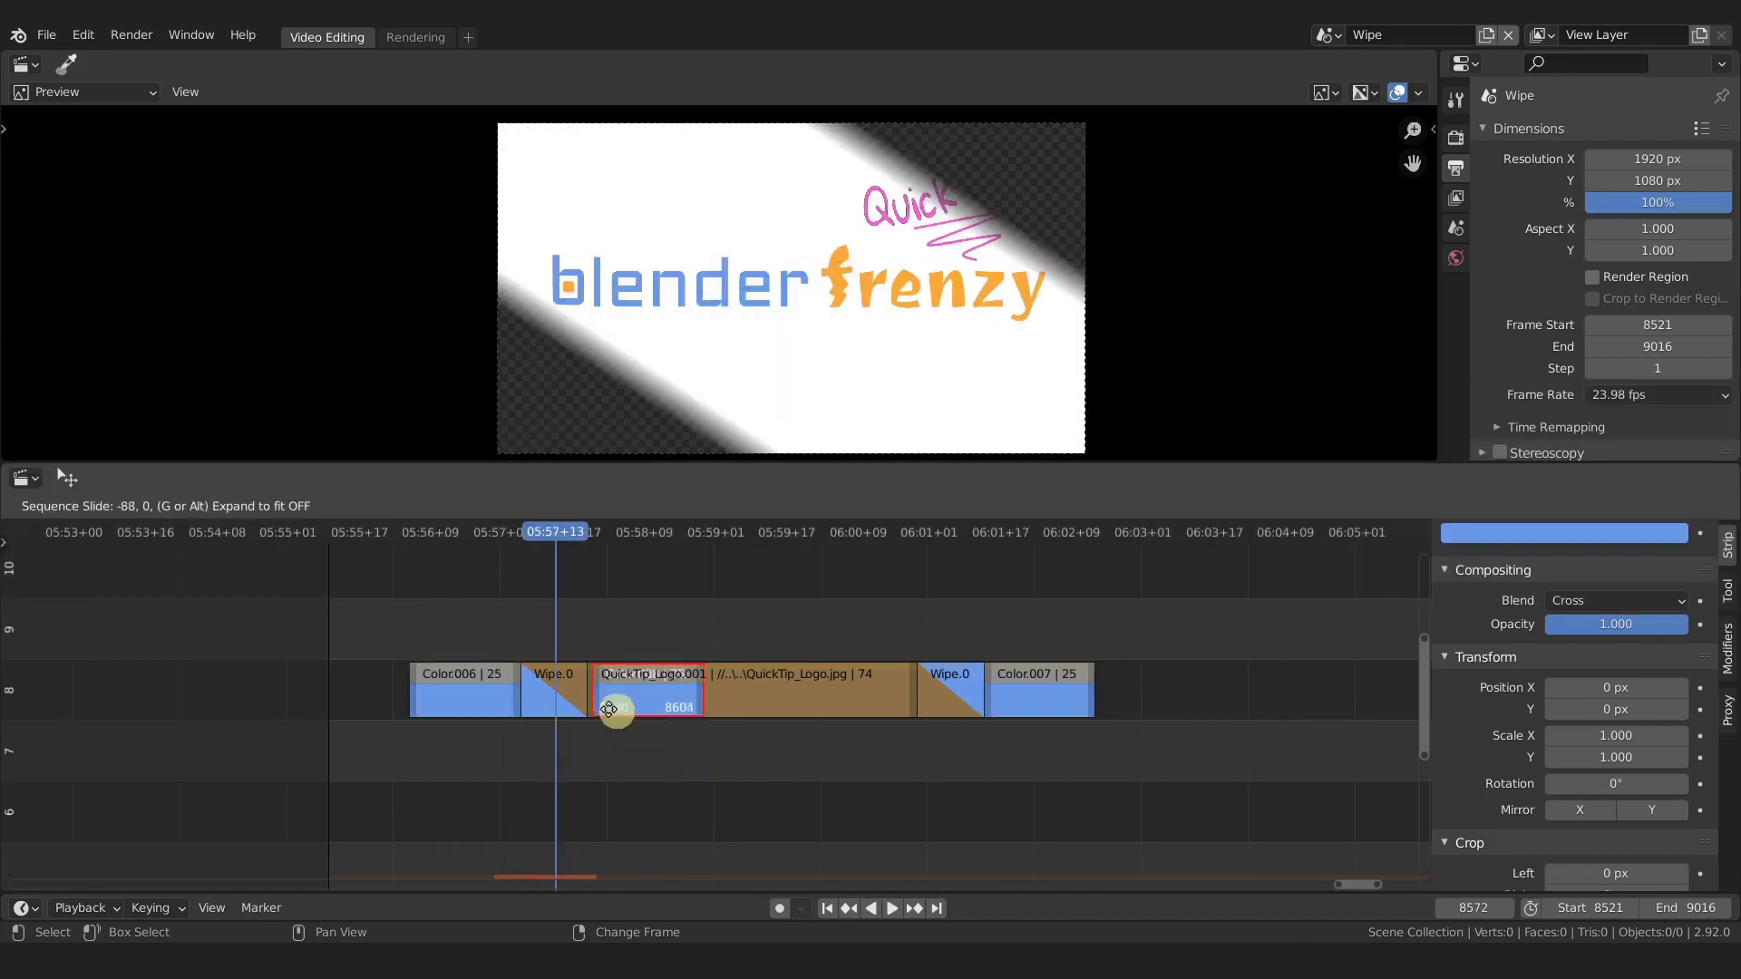
left_click(450, 754)
left_click_drag(515, 752, 577, 754)
left_click_drag(577, 754, 996, 798)
left_click(987, 798)
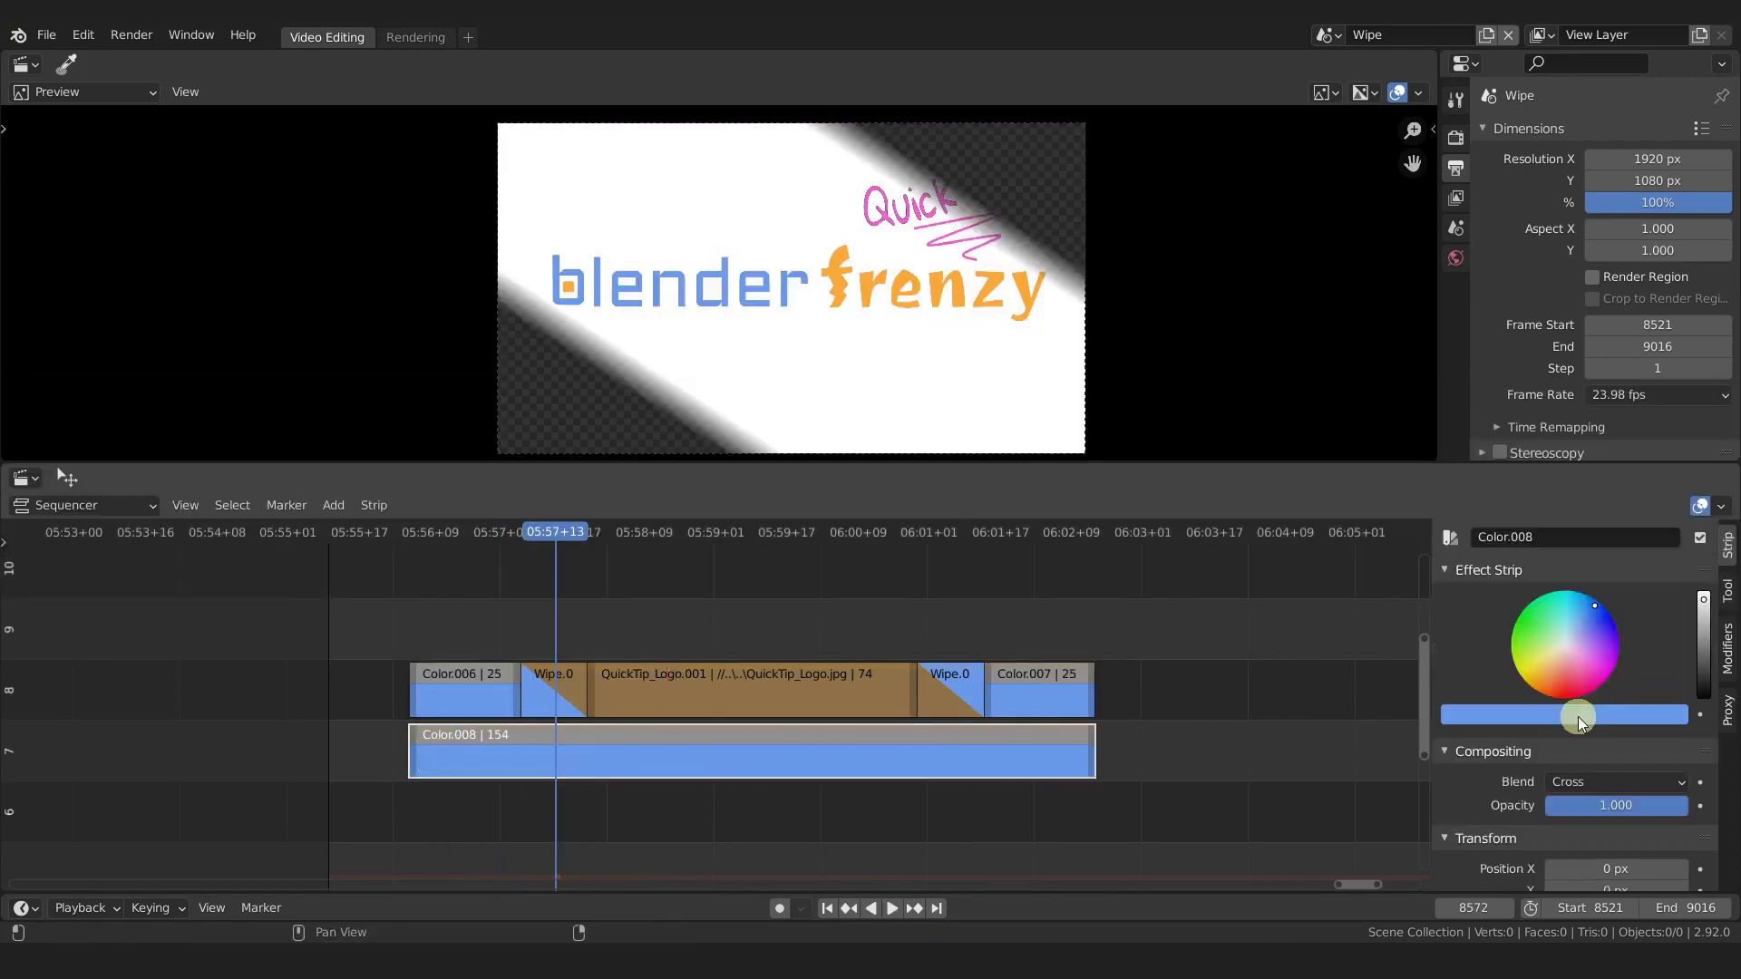
Step: Recolor the long color strip on channel 7 to a salmon pink
left_click(1564, 713)
left_click_drag(1559, 638, 1612, 635)
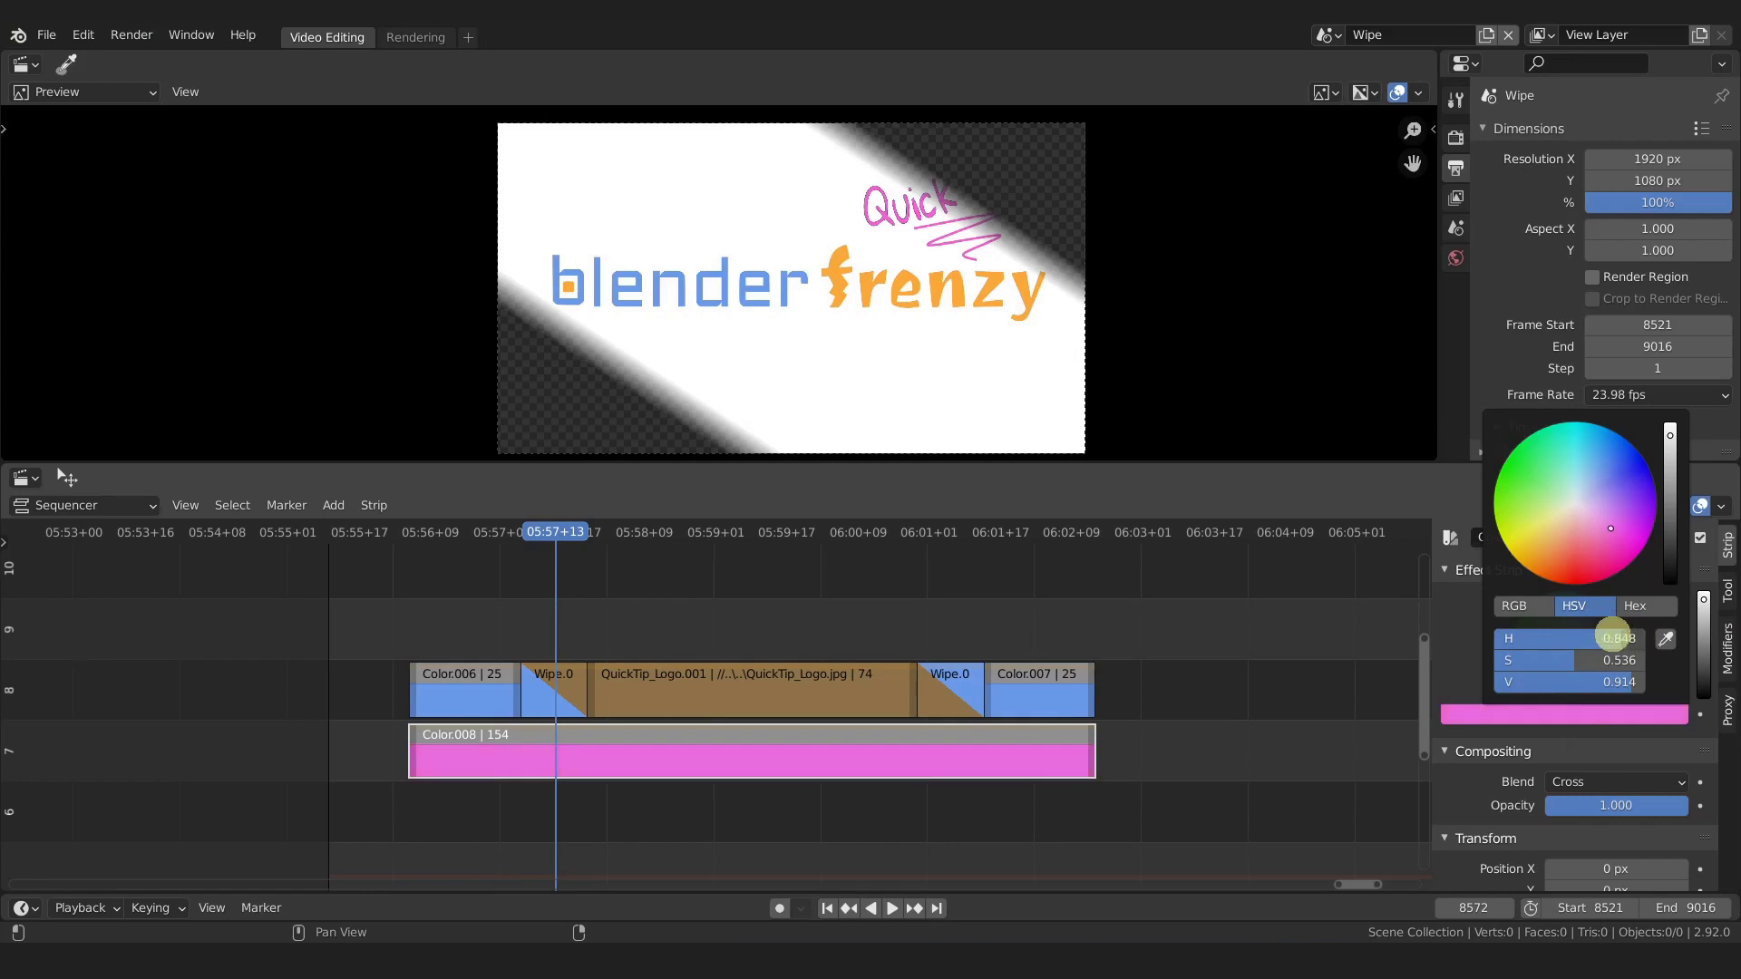
left_click(541, 742)
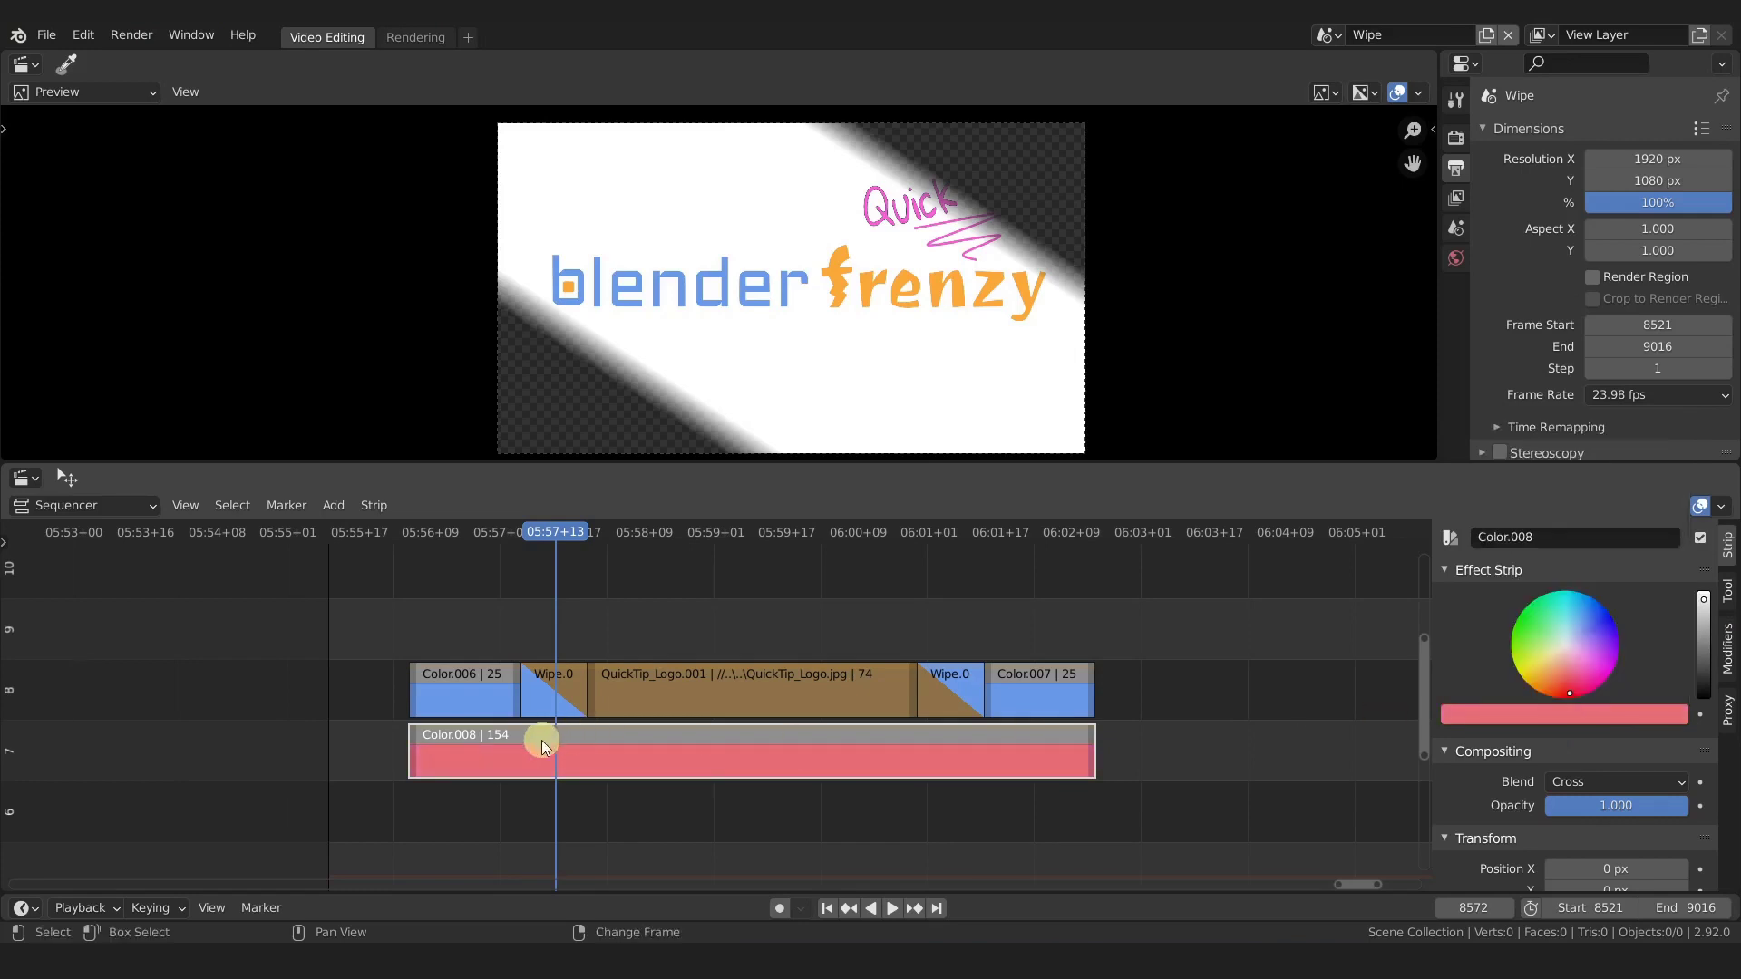
Step: Set the first wipe's blend mode to Alpha Over and preview it over the salmon background strip
left_click(557, 691)
left_click(1610, 812)
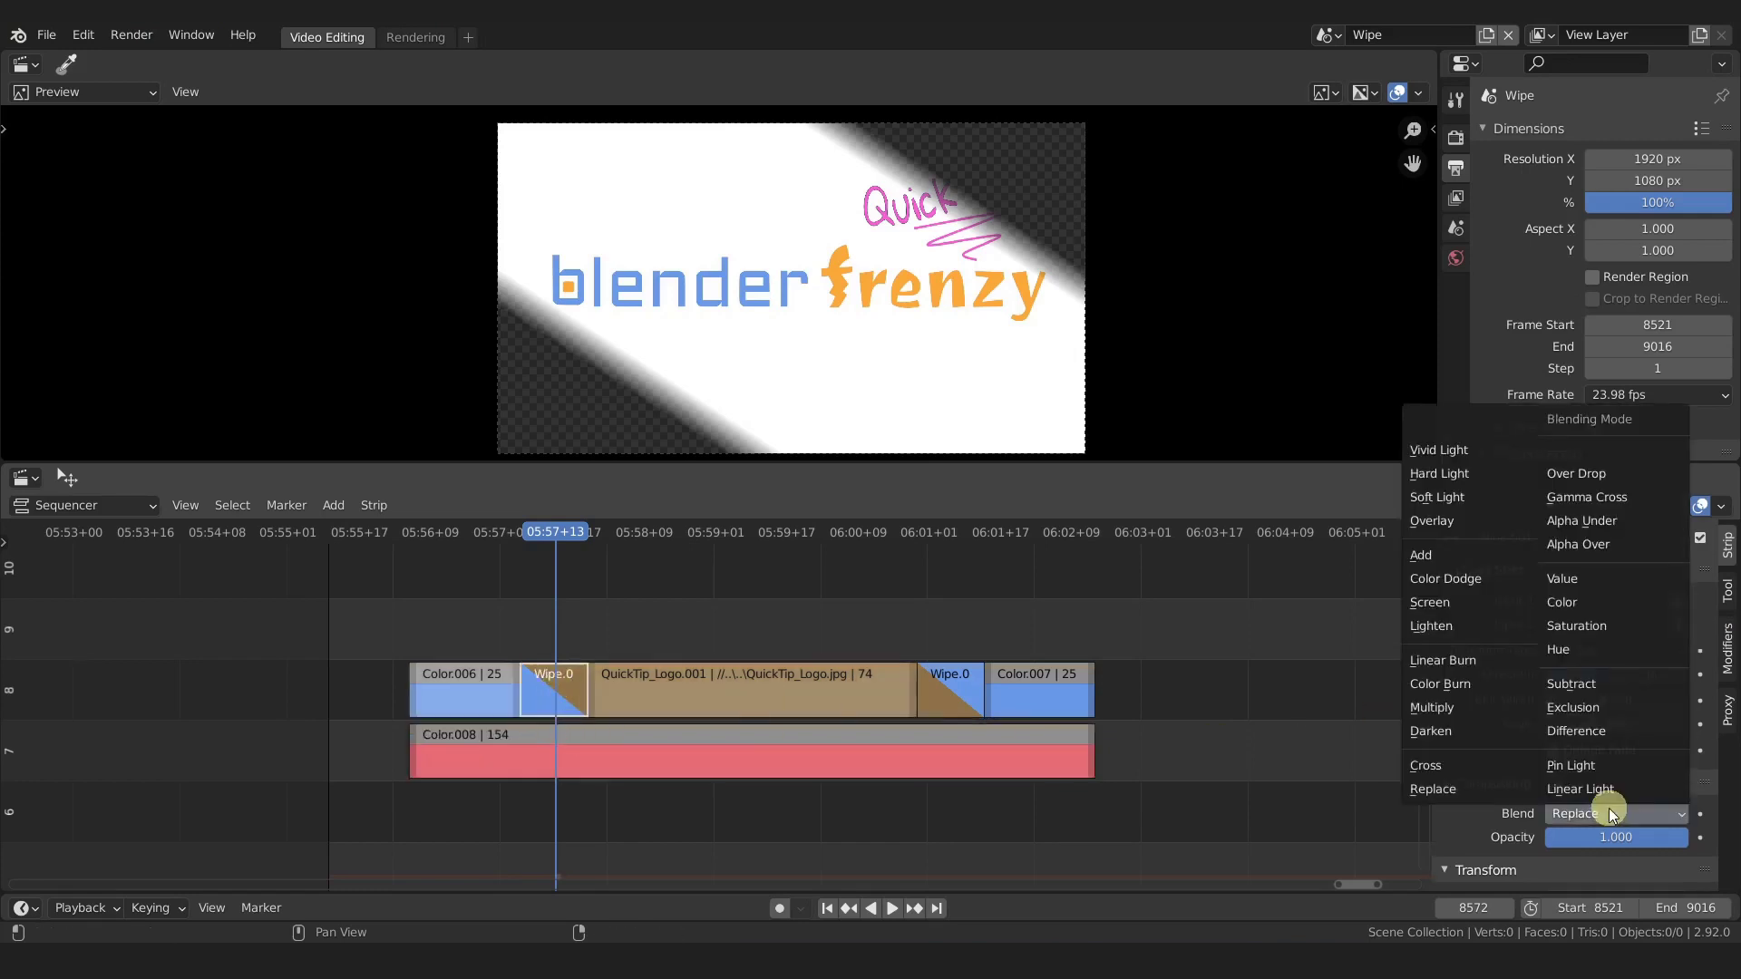
left_click(1605, 541)
mouse_move(544, 531)
left_mouse_down()
mouse_move(495, 533)
mouse_move(599, 535)
mouse_move(470, 551)
mouse_move(585, 547)
mouse_move(556, 547)
left_mouse_up()
key("space")
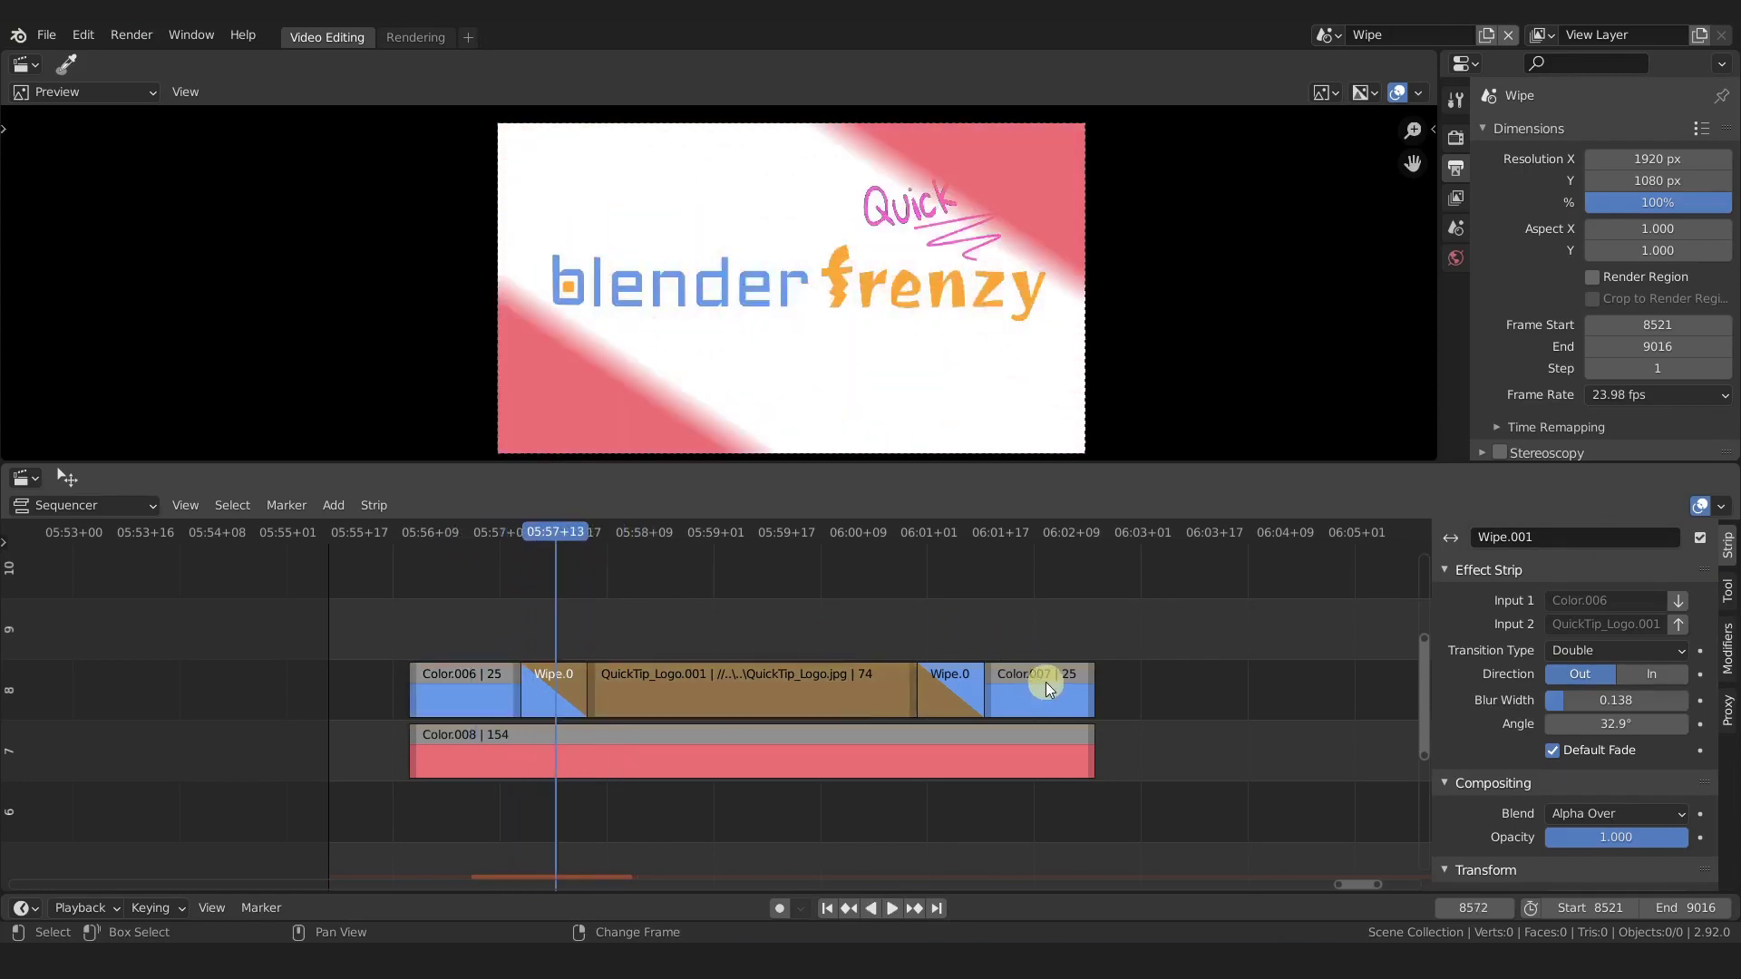
Step: Copy the Y position from the blue color strip before the logo to the one after it
left_click(1047, 681)
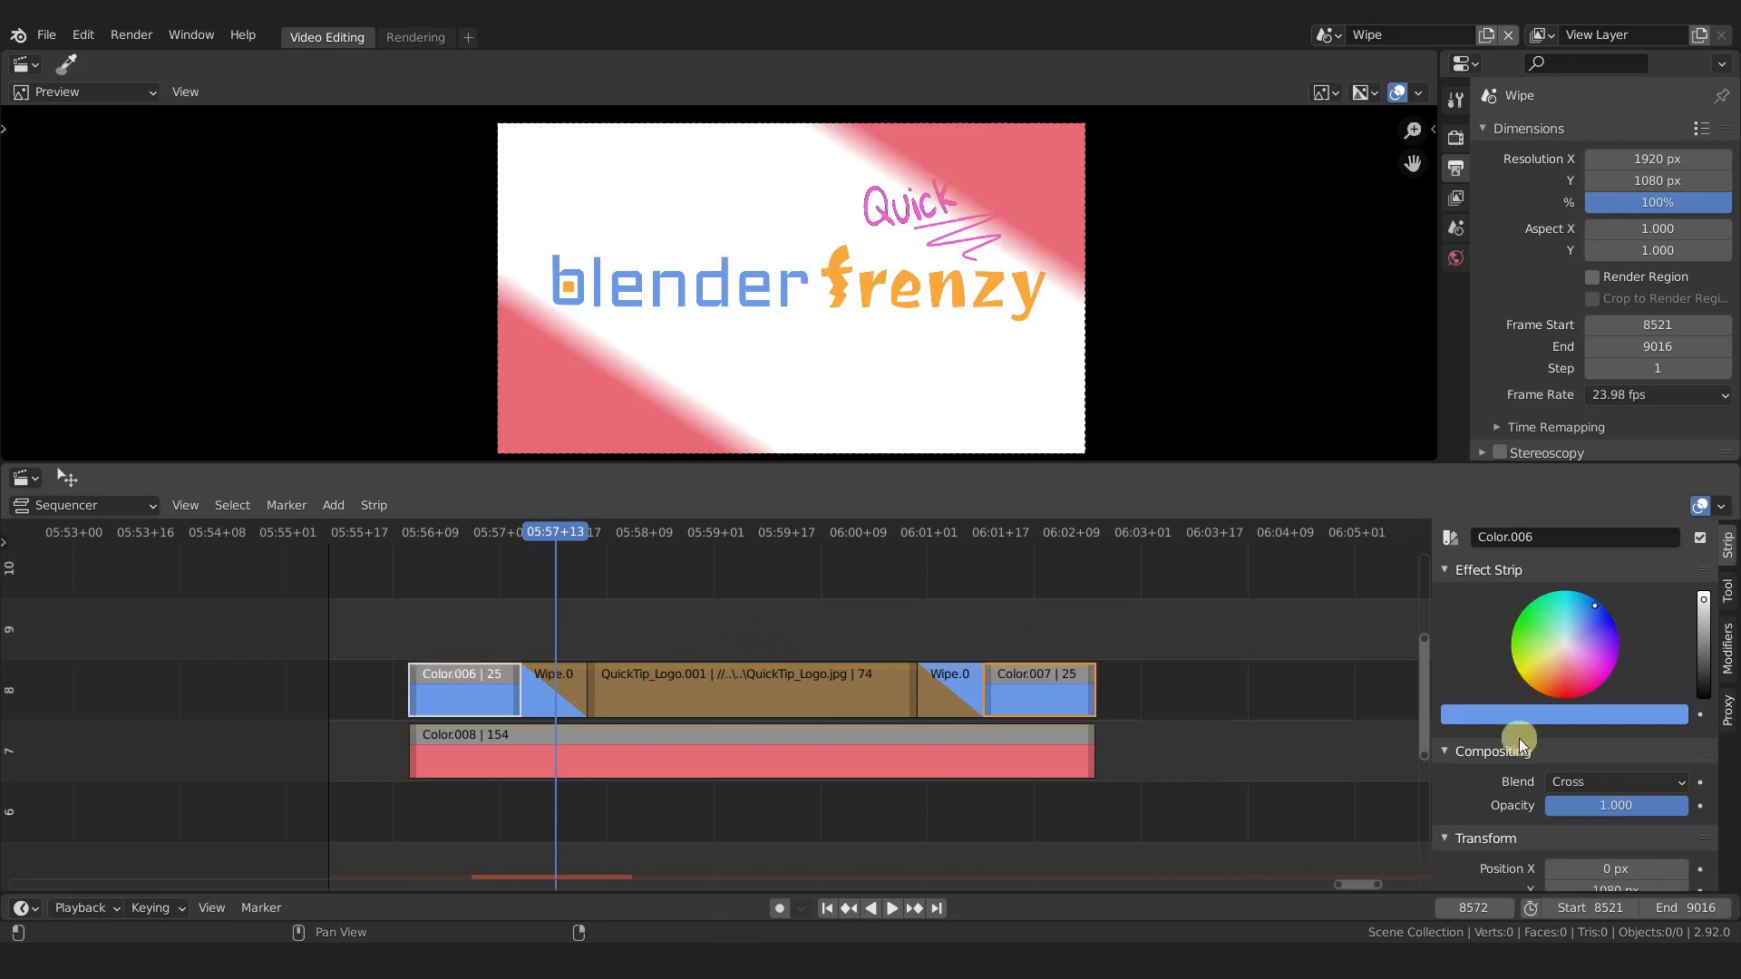
scroll(1520, 738, "down", 5)
right_click(1593, 725)
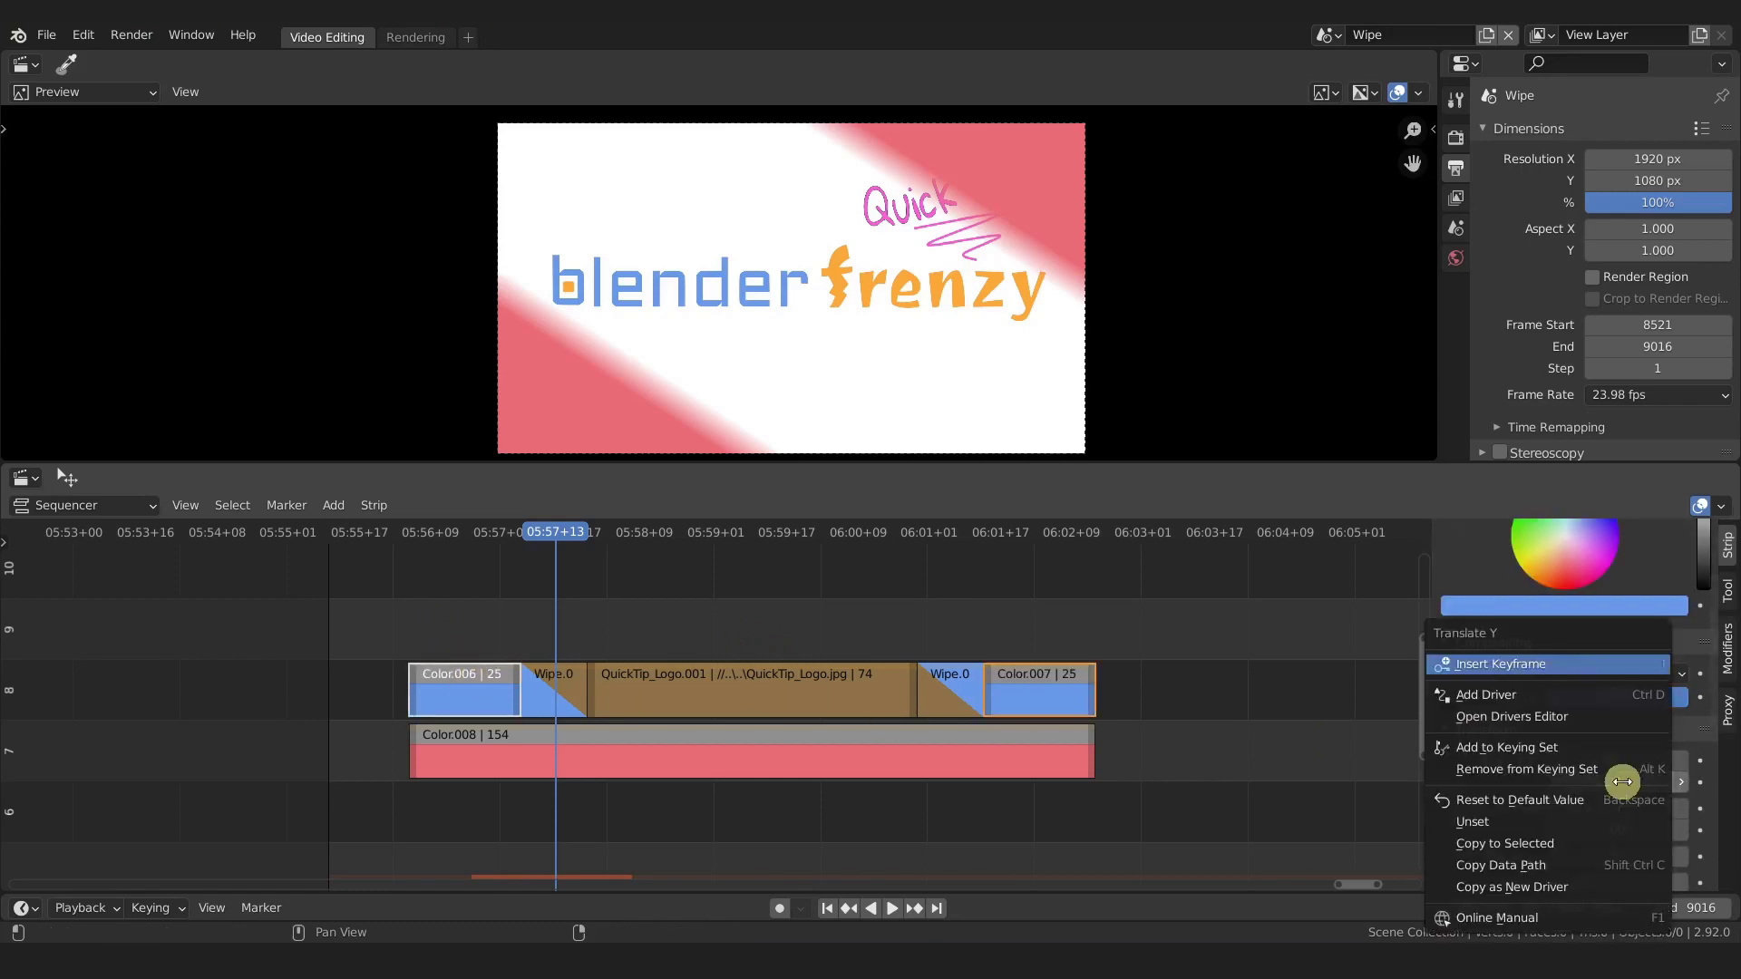
left_click(1535, 843)
Step: Copy the Alpha Over blend mode from the first wipe to the second wipe and preview the closing transition
left_click(967, 678)
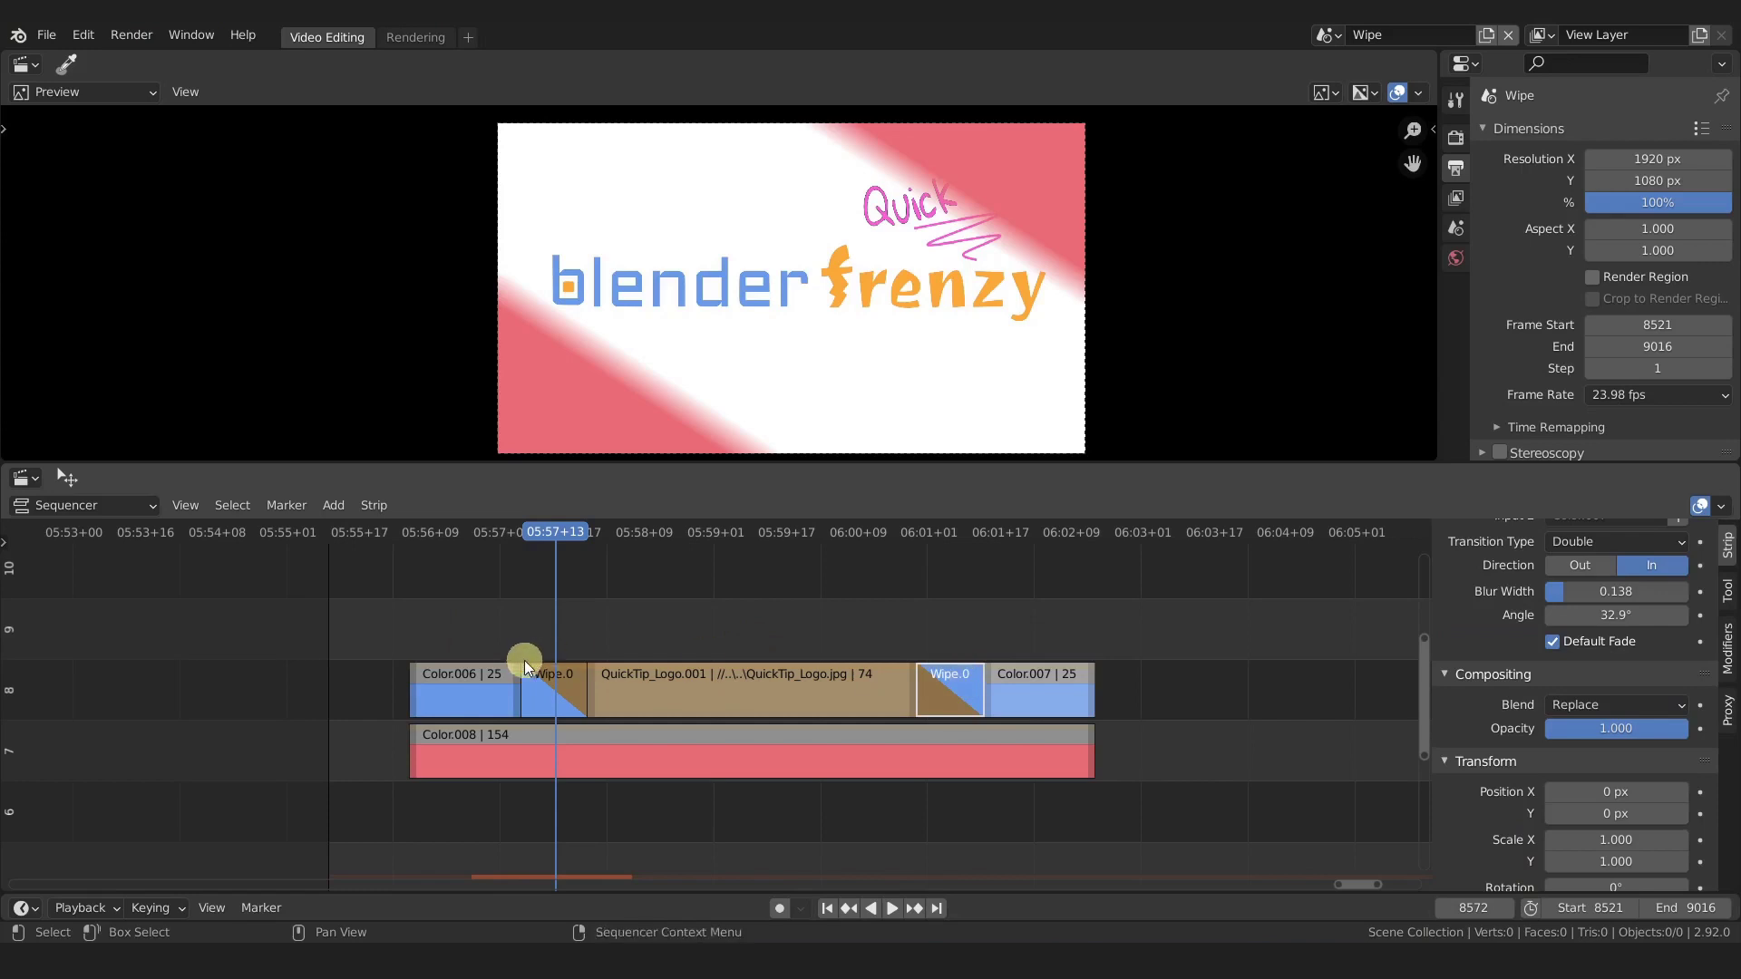
left_click(578, 678, "shift")
right_click(1587, 707)
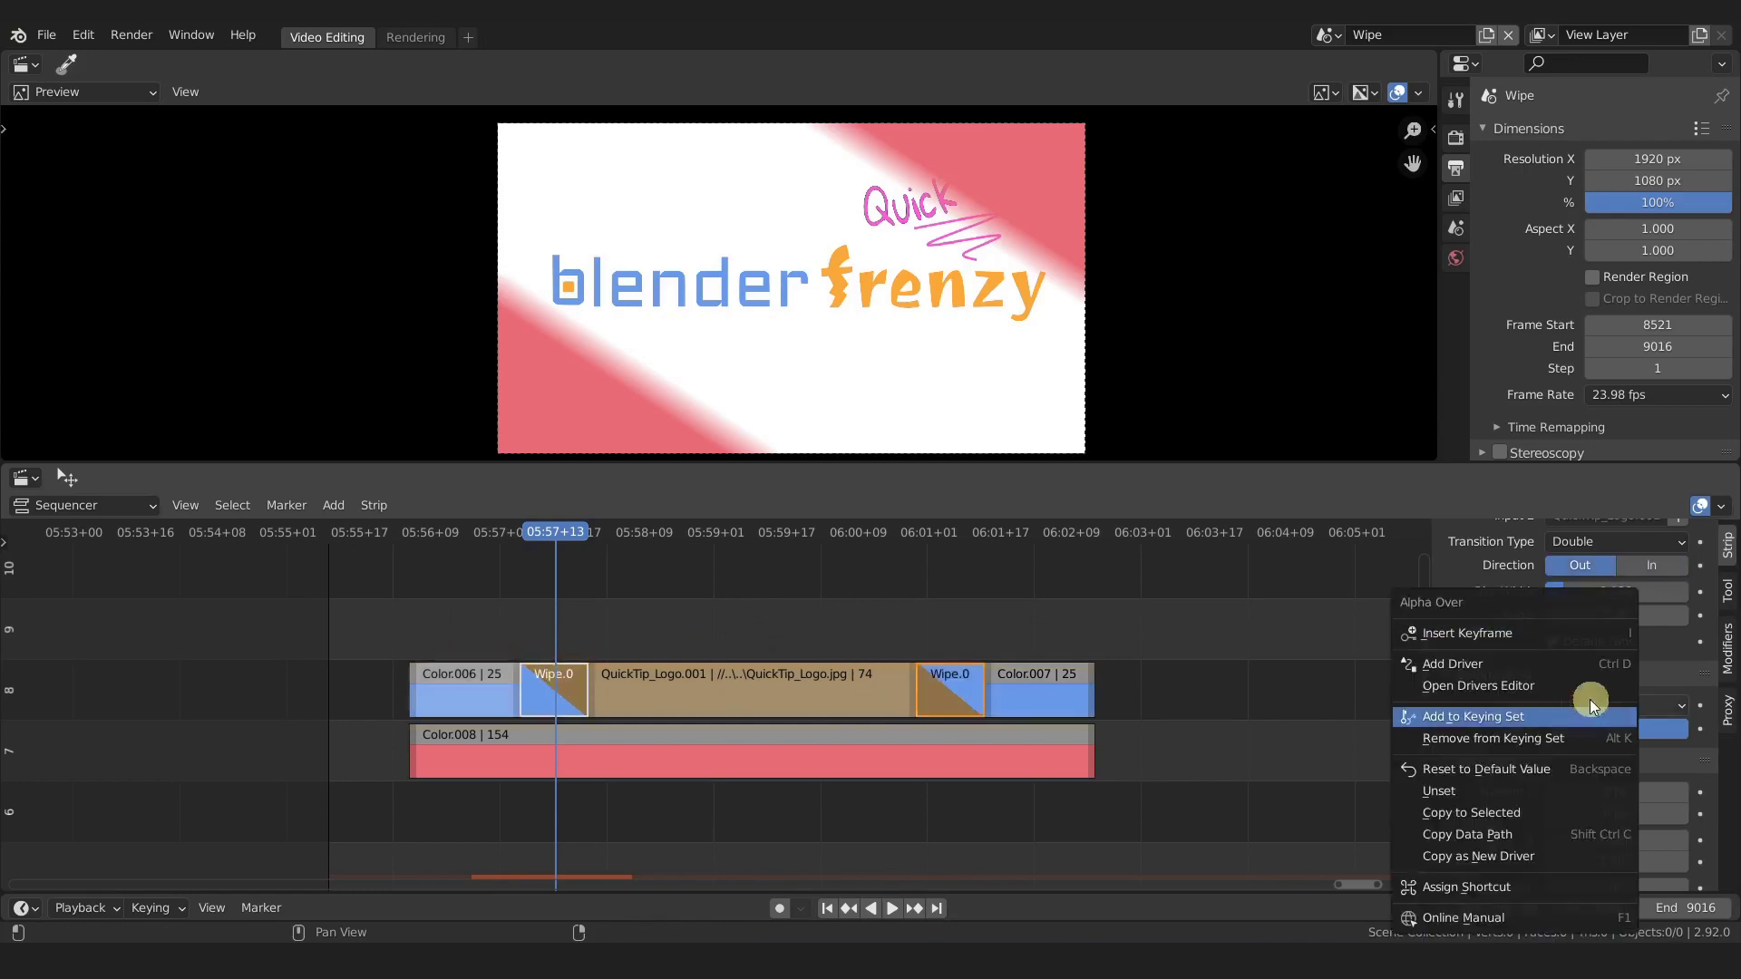
left_click(1525, 816)
left_click(708, 651)
key("space")
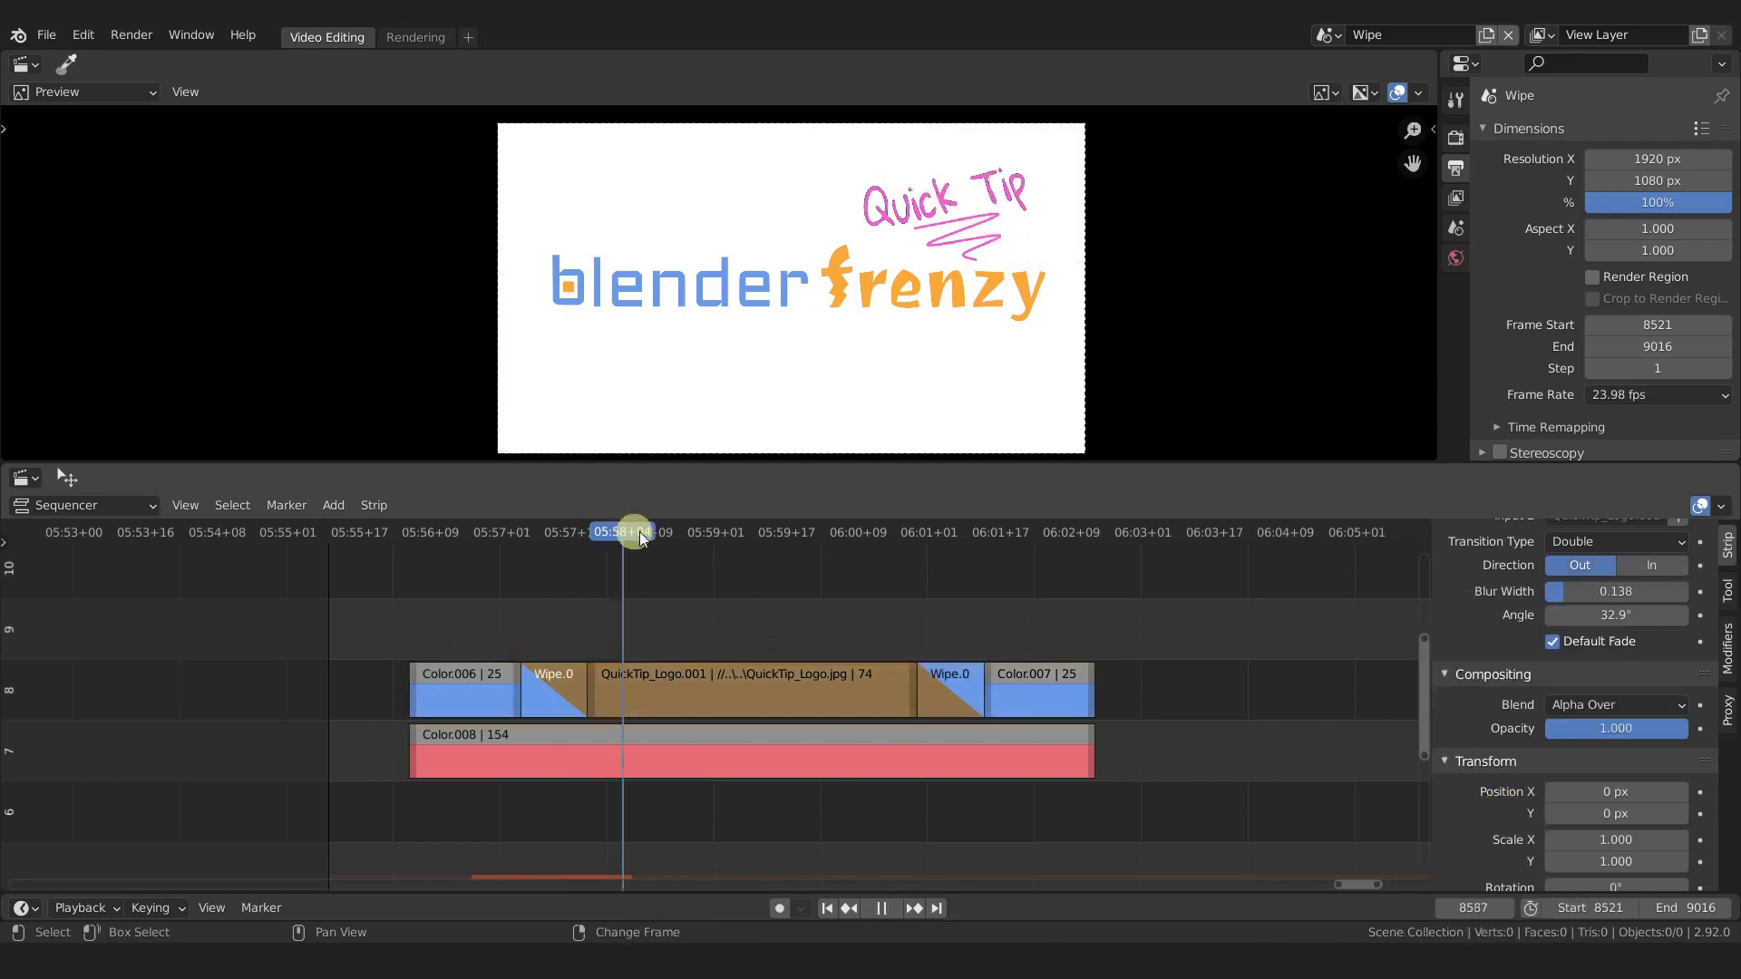
left_click_drag(906, 544, 957, 548)
Step: Move the whole logo sequence on channel 8 later so it extends past the end of the salmon strip, and preview it
key("g")
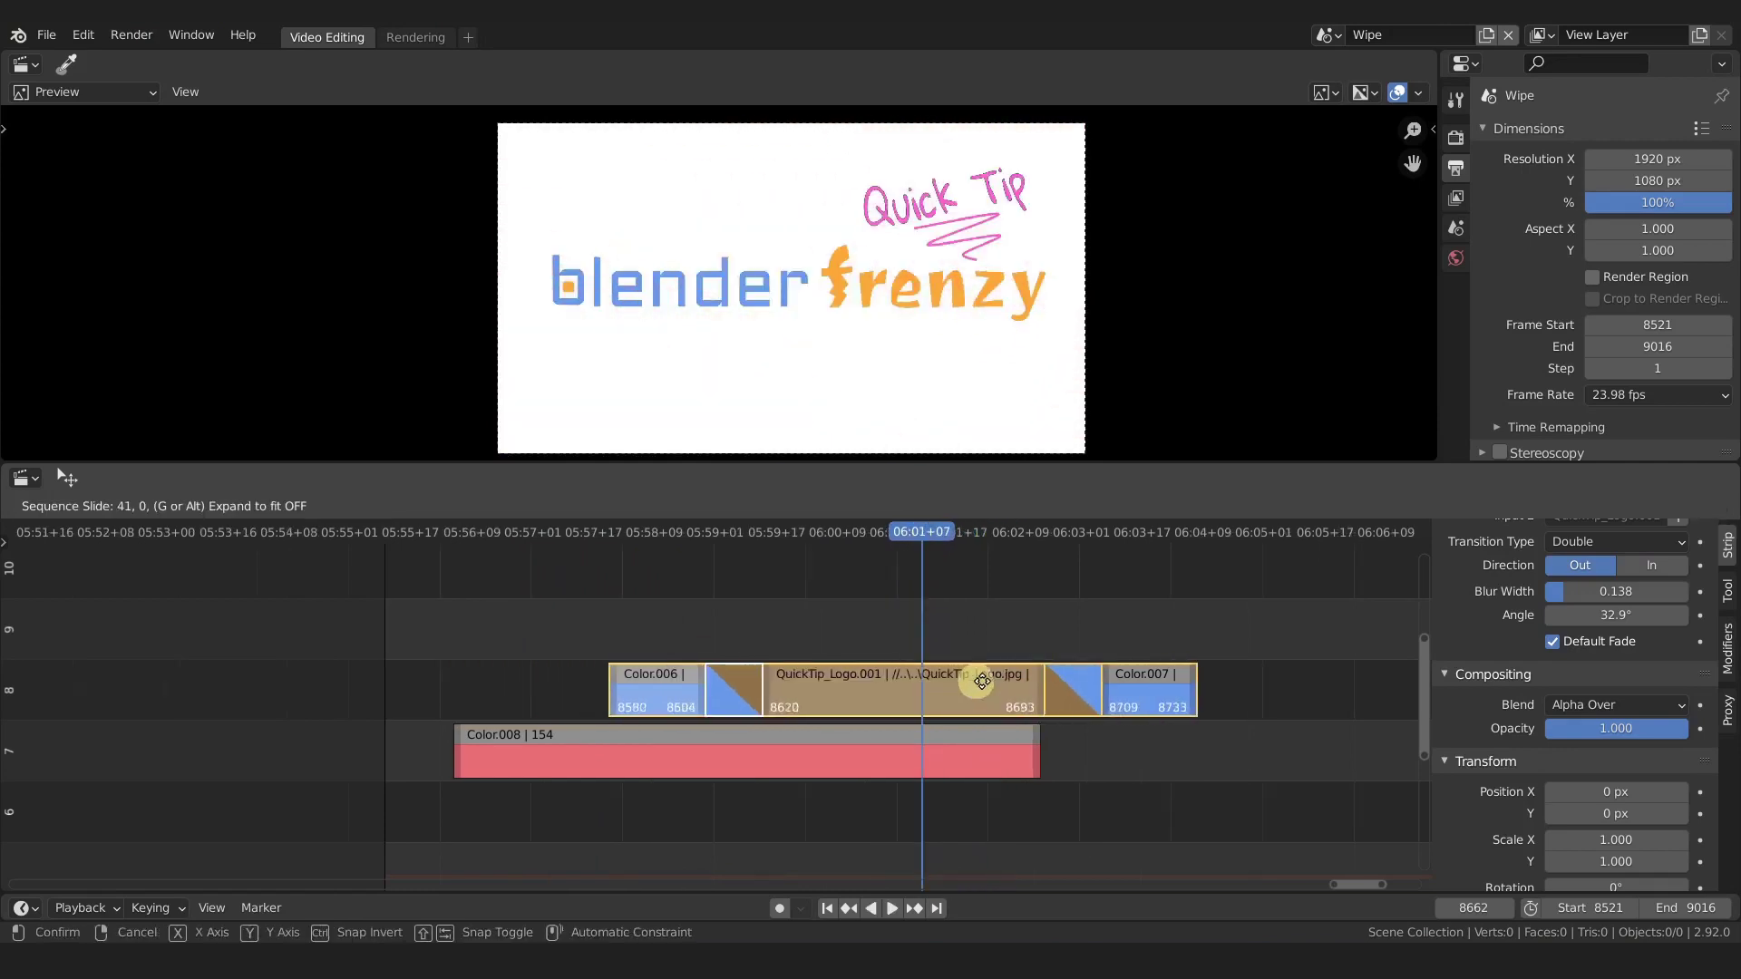
left_click(1175, 699)
left_click_drag(945, 539, 1117, 599)
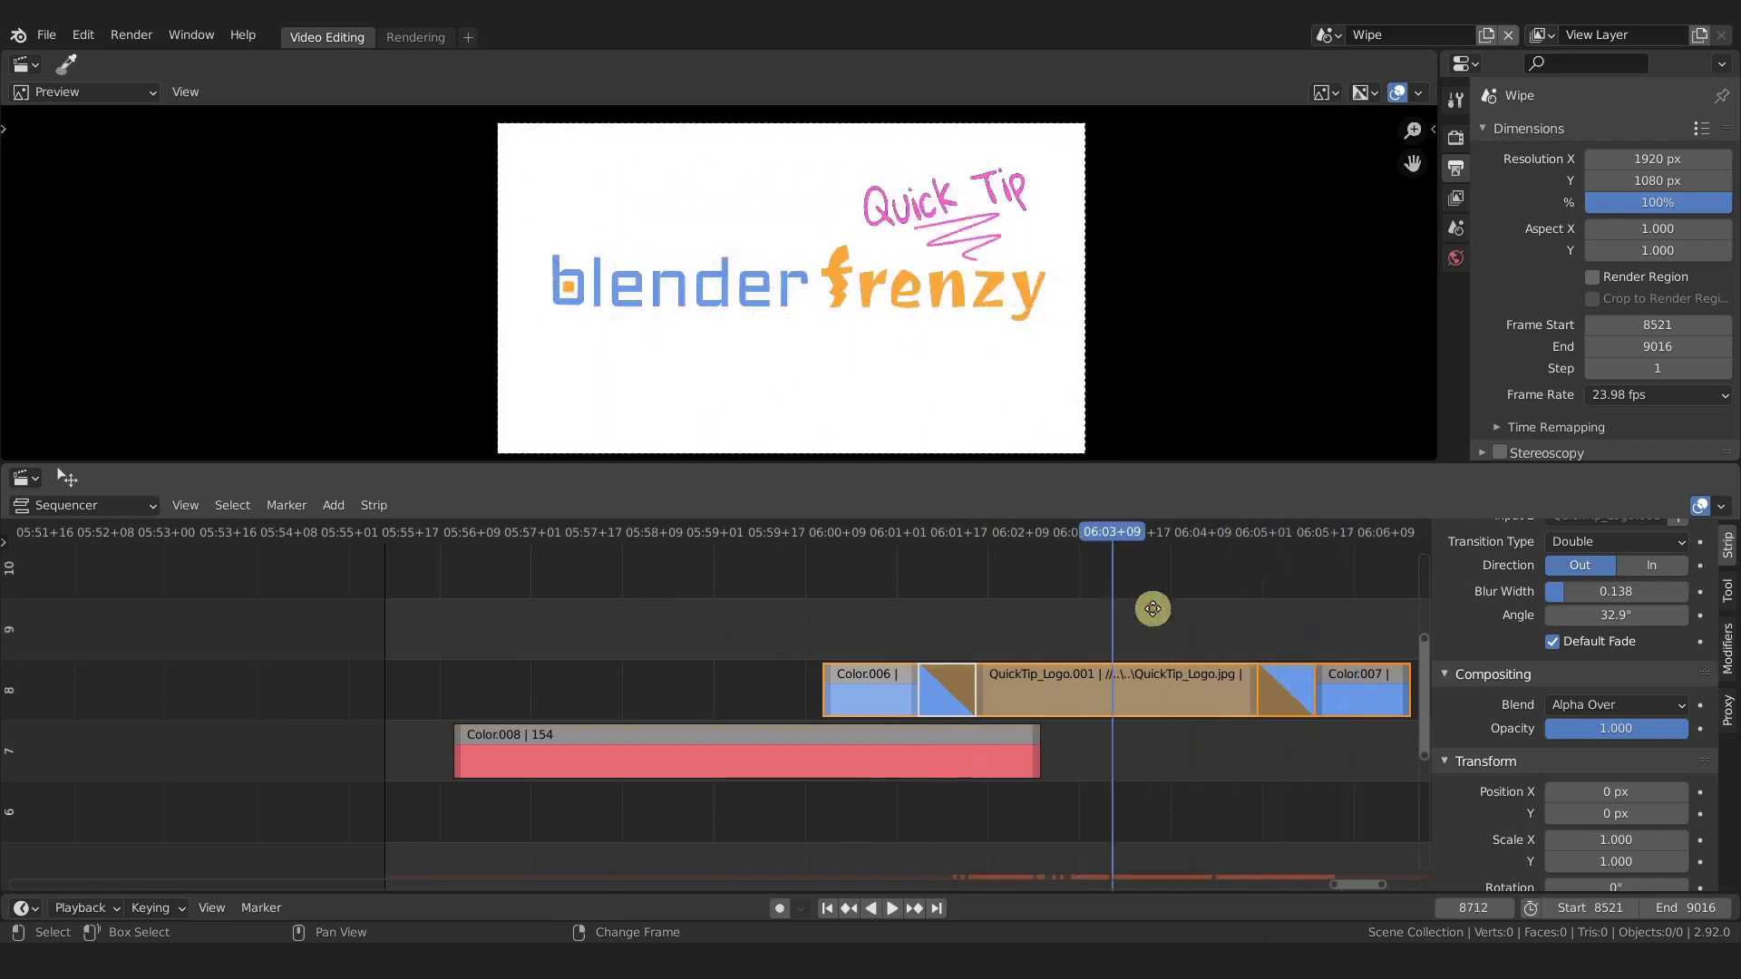
Step: Duplicate the salmon strip on channel 7, place the copy directly after the original, and recolor the copy light green
middle_click_drag(1150, 610, 873, 573)
left_click(698, 710)
key("shift+d")
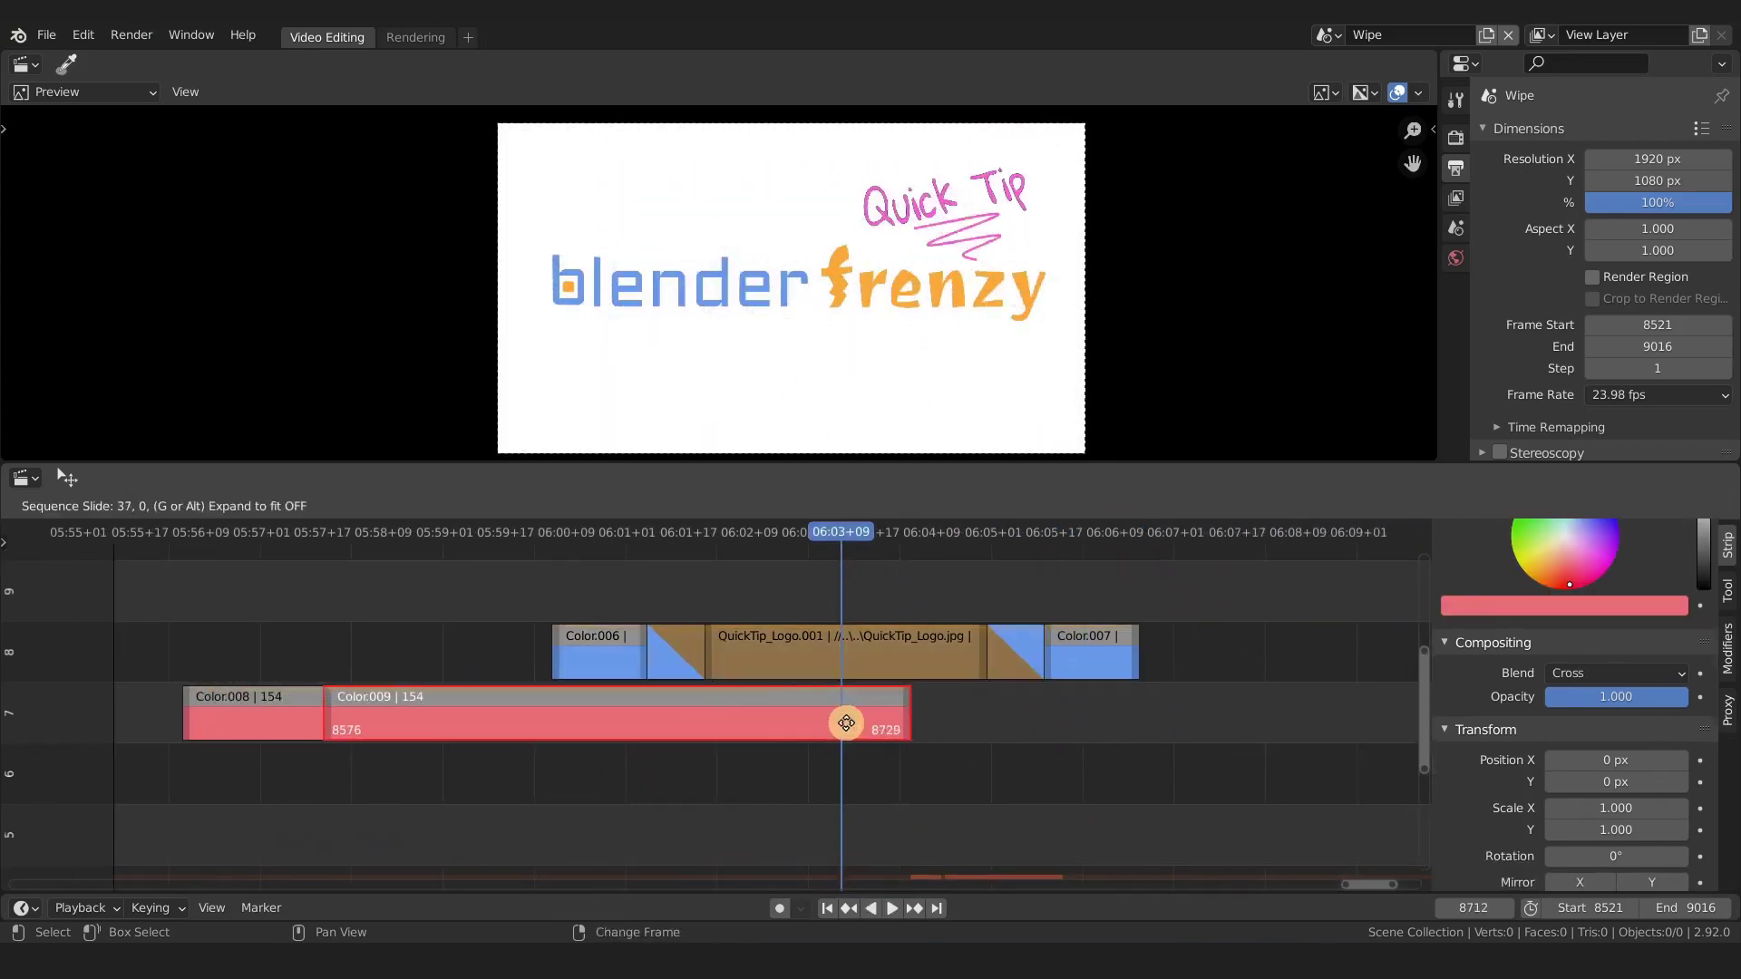
left_click(1068, 716)
left_click(1631, 606)
left_click_drag(1632, 529, 1534, 531)
left_click(875, 554)
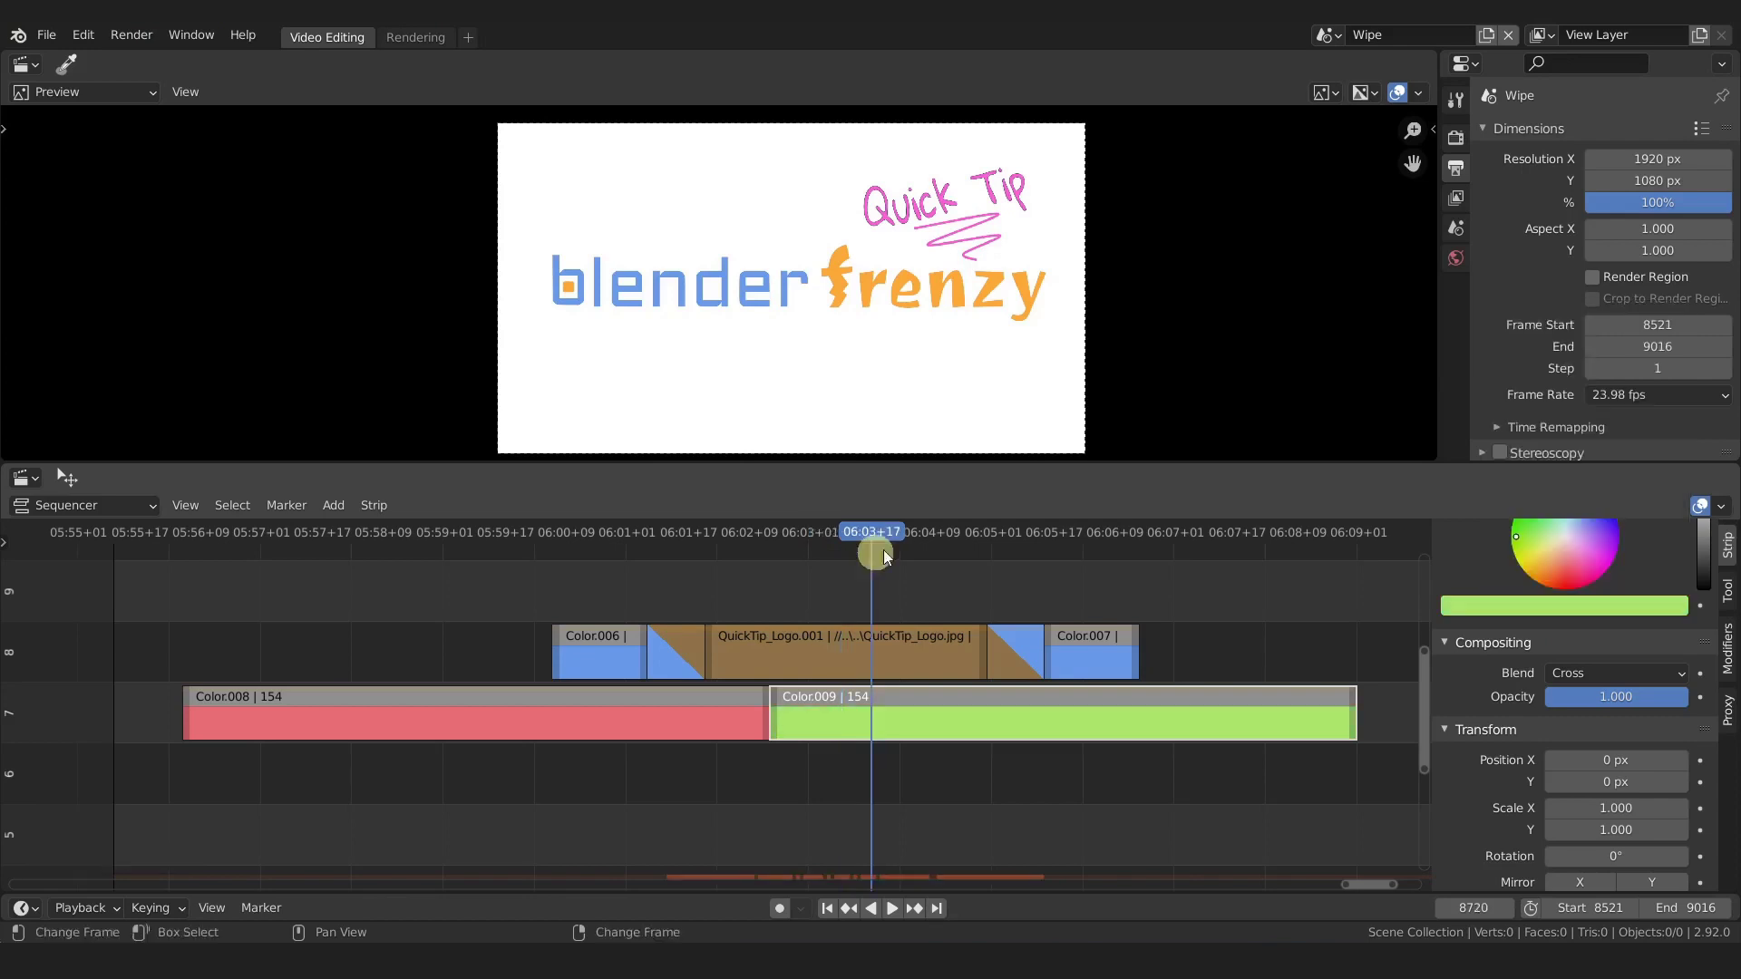
Step: Recolor the two blue color strips before and after the logo on channel 8 to black
left_click(1085, 654)
left_click(1632, 605)
left_click_drag(1671, 390, 1671, 480)
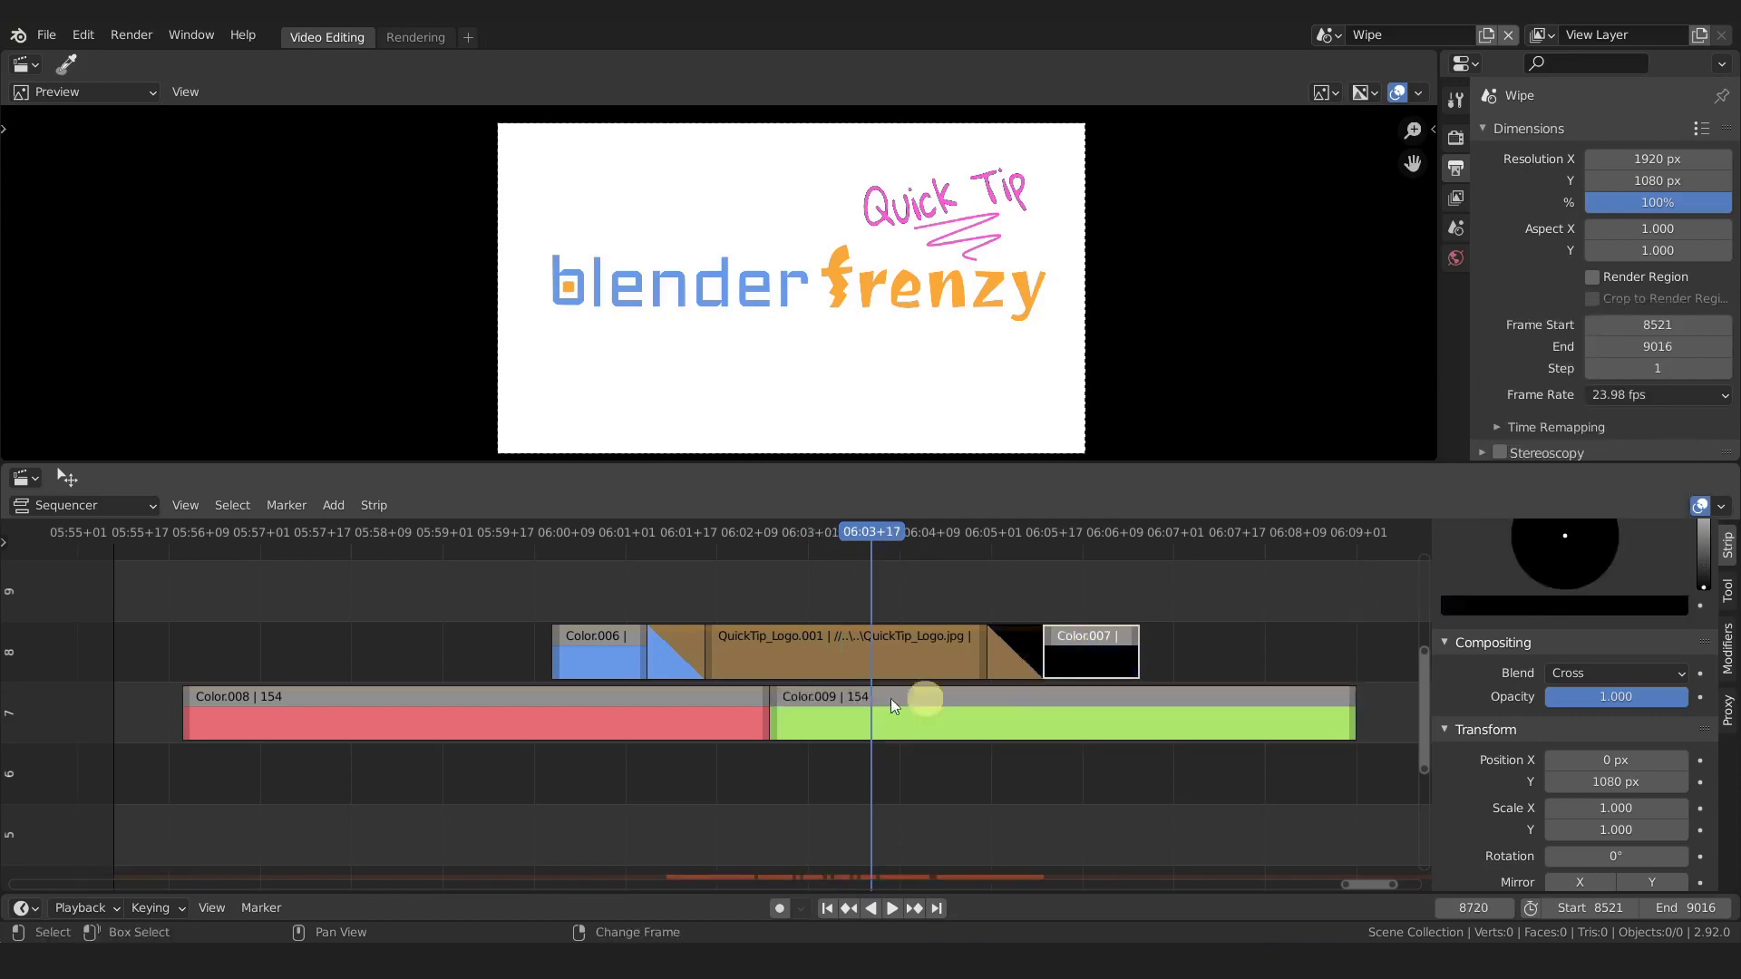
left_click(598, 669)
left_click_drag(1701, 554, 1699, 607)
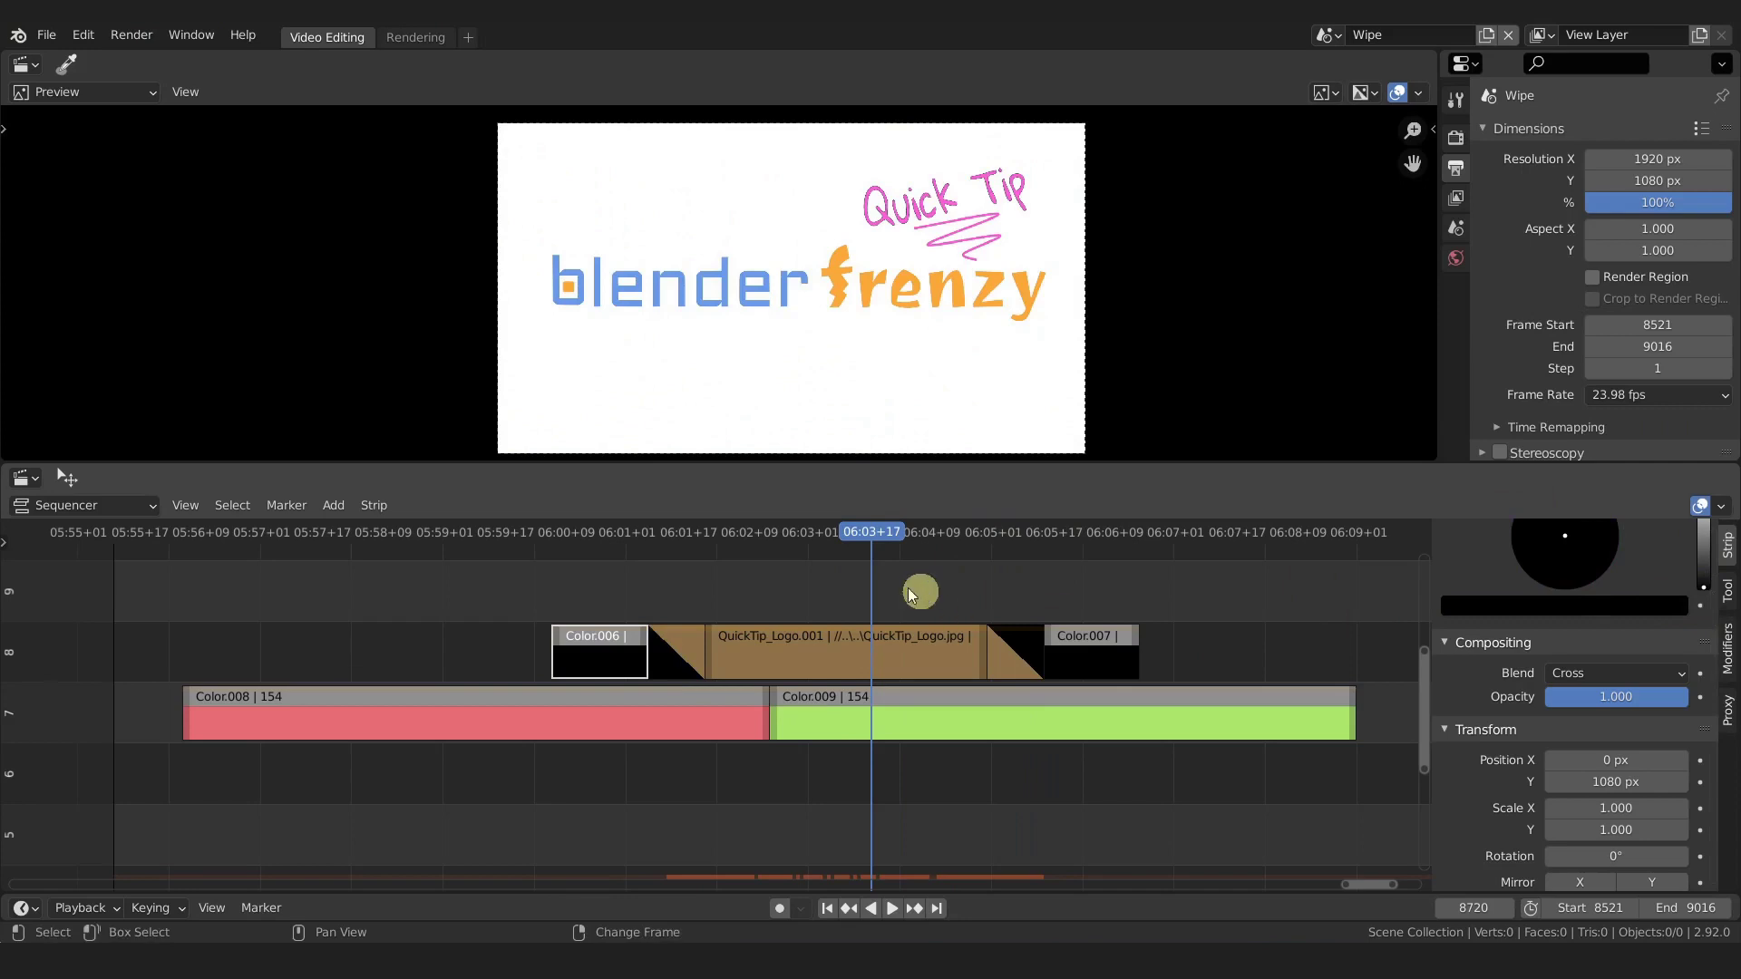
Step: Set the blend mode of both black color strips to Alpha Over and preview the sequence over the background strips
left_click_drag(868, 544, 628, 537)
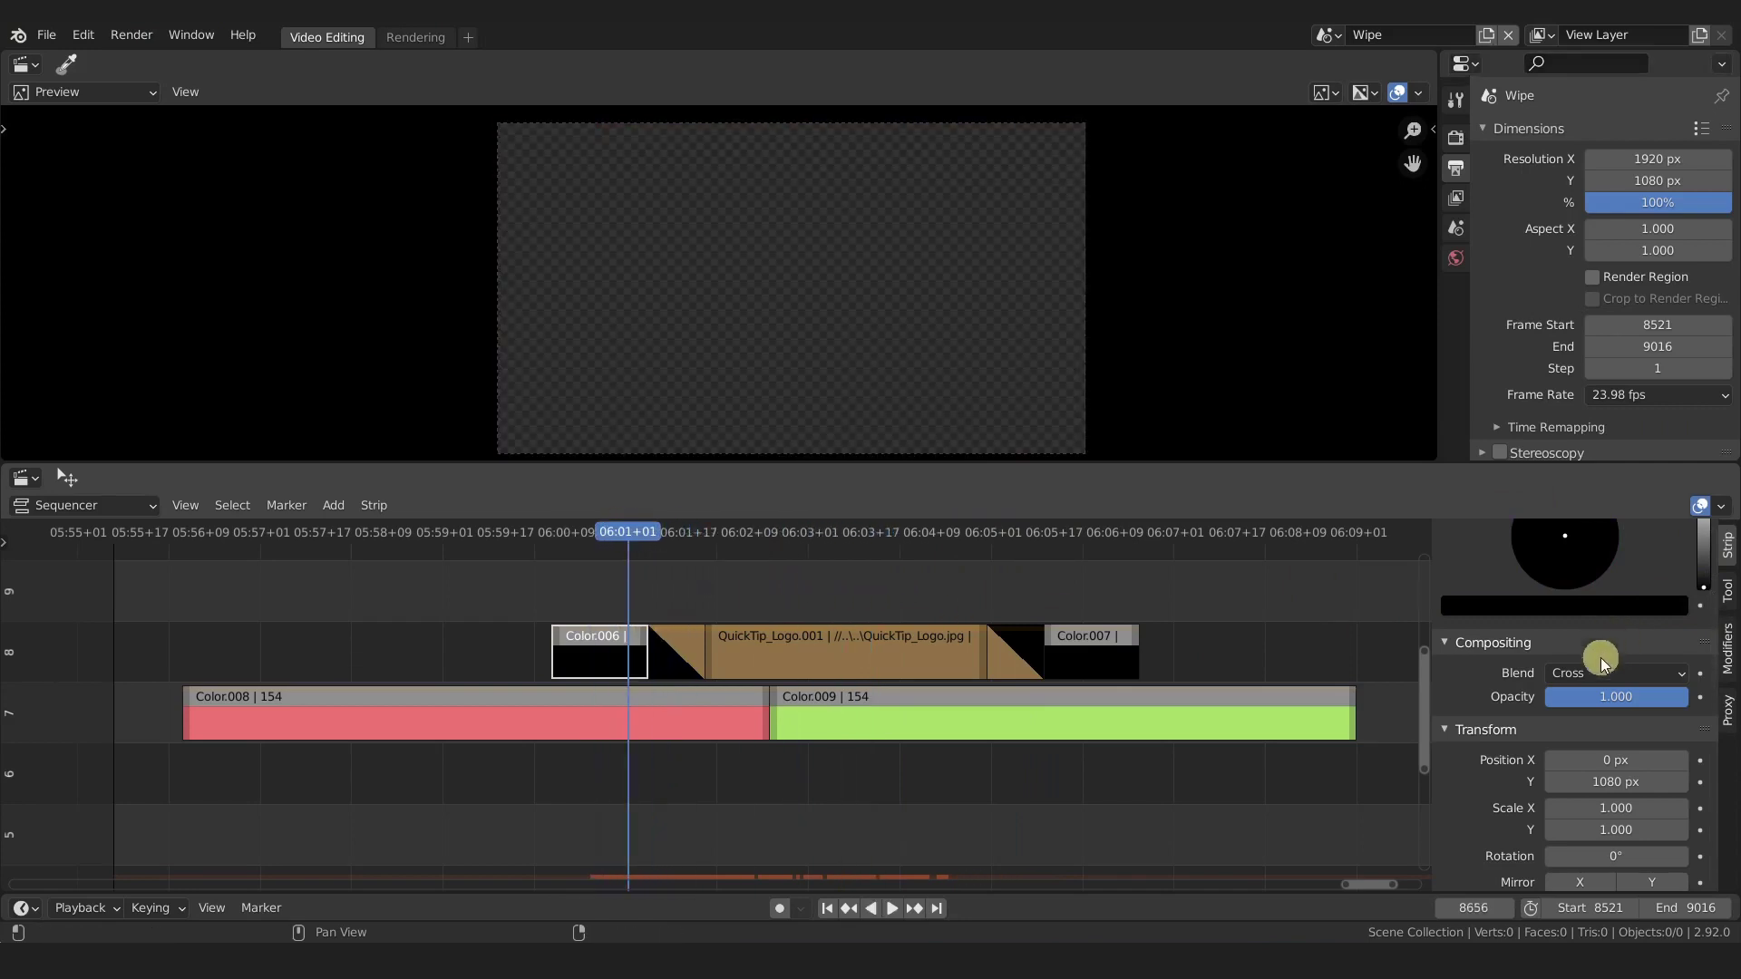
left_click(1591, 674)
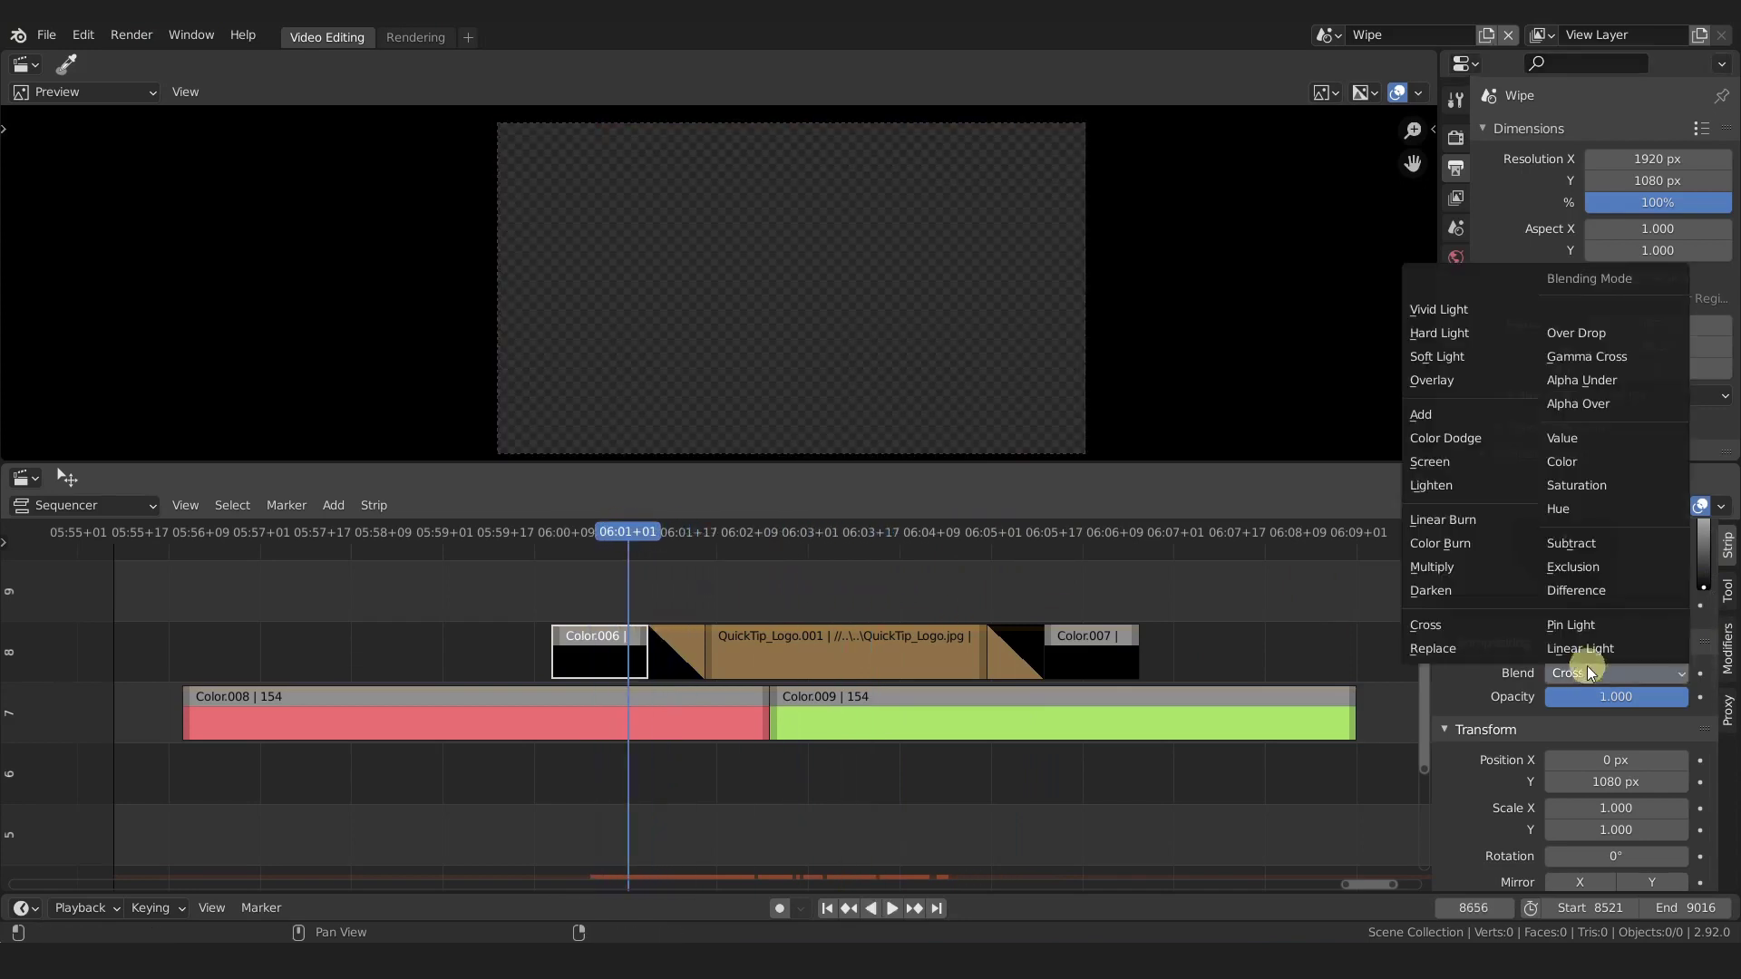
left_click(1599, 406)
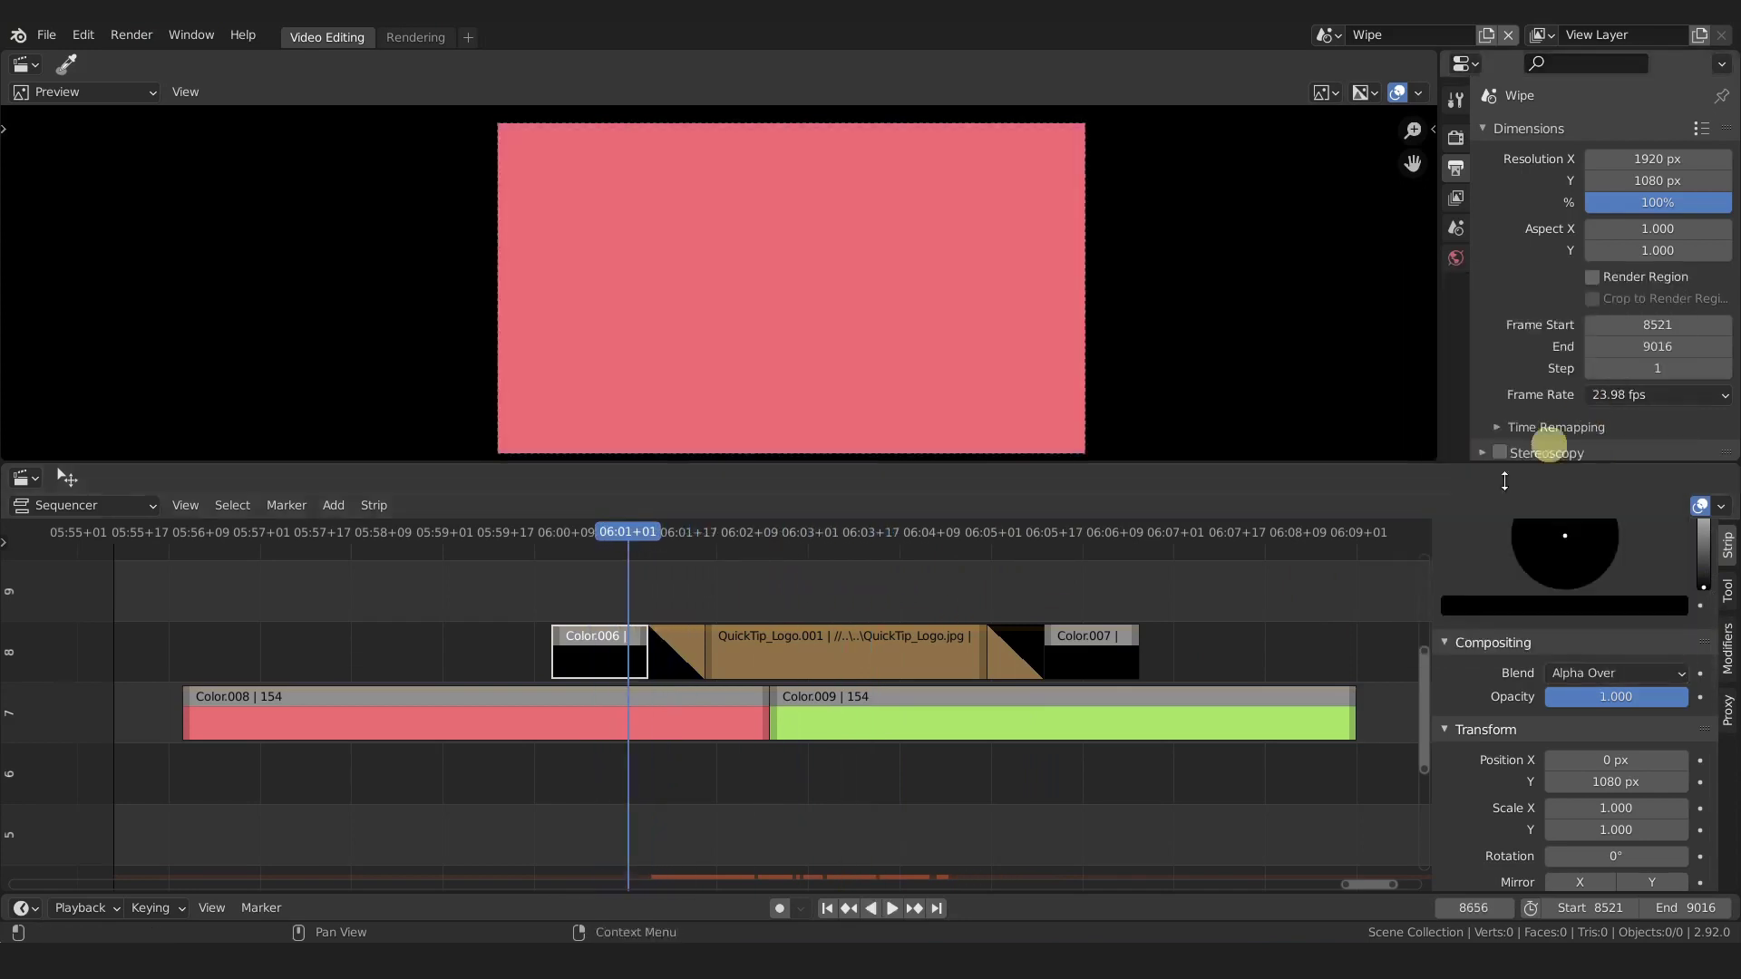
left_click(1593, 673)
left_click(1582, 407)
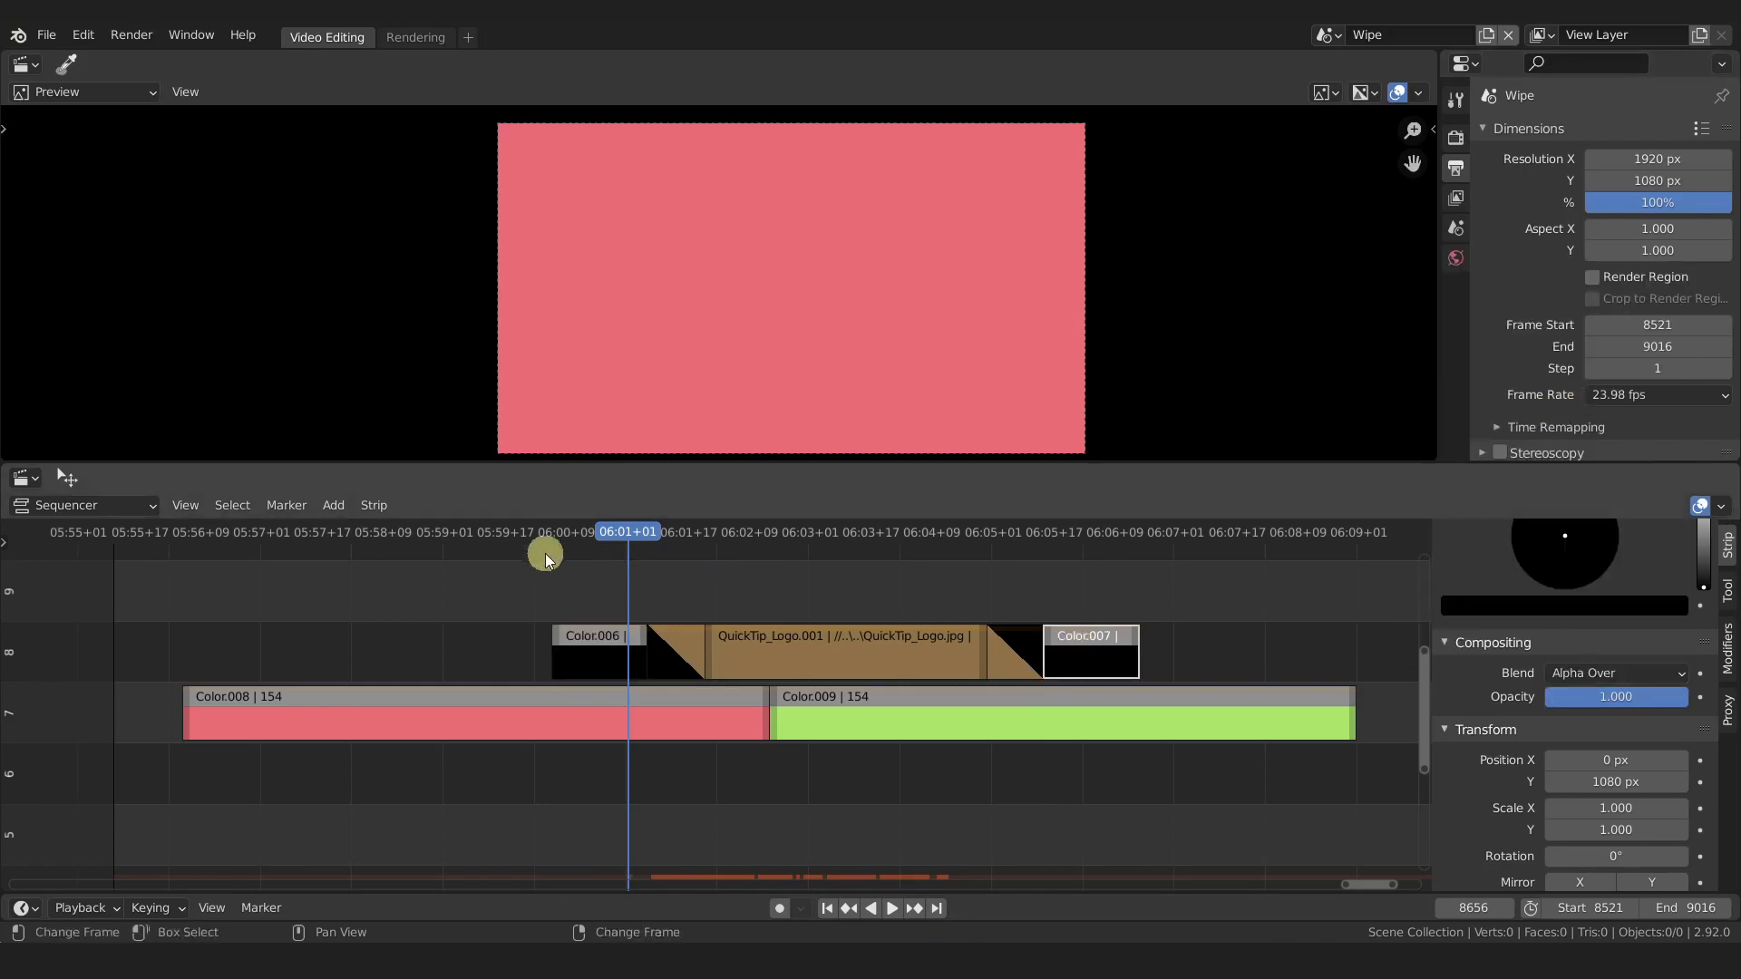
left_click_drag(629, 535, 910, 603)
Step: Move the whole logo sequence earlier so its closing wipe meets the cut between the salmon and green strips, and preview both transitions
left_click_drag(618, 574, 1091, 649)
key("g")
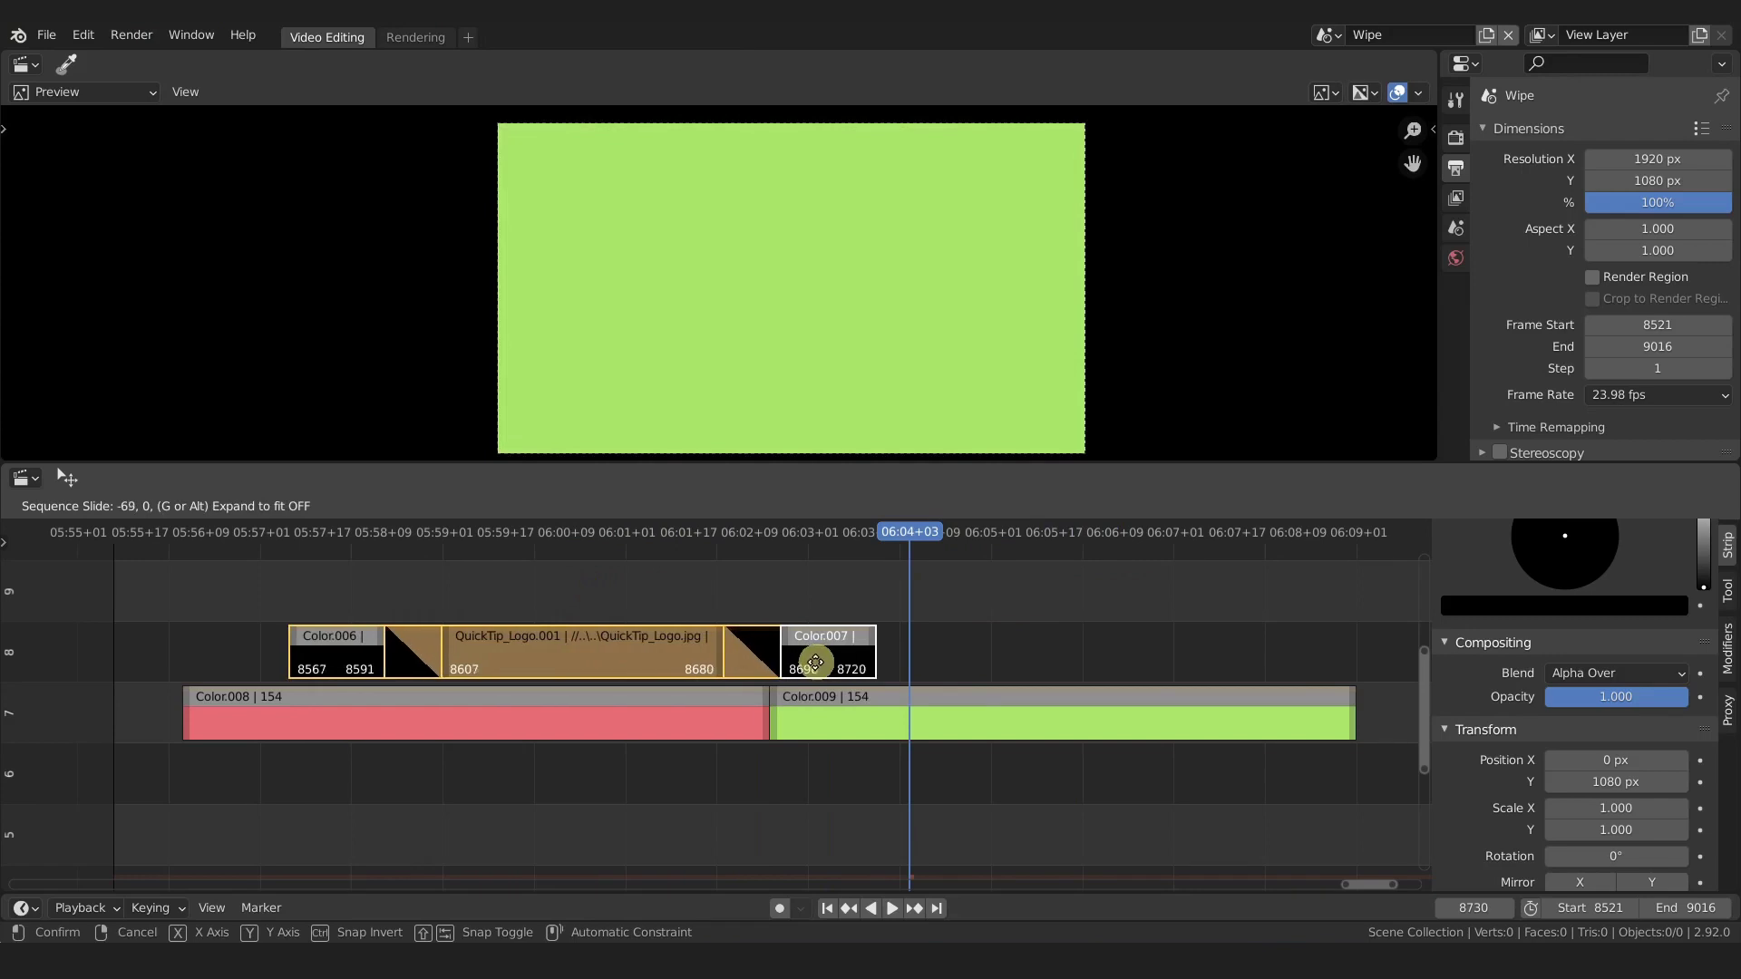
left_click(831, 665)
left_click_drag(746, 560, 693, 540)
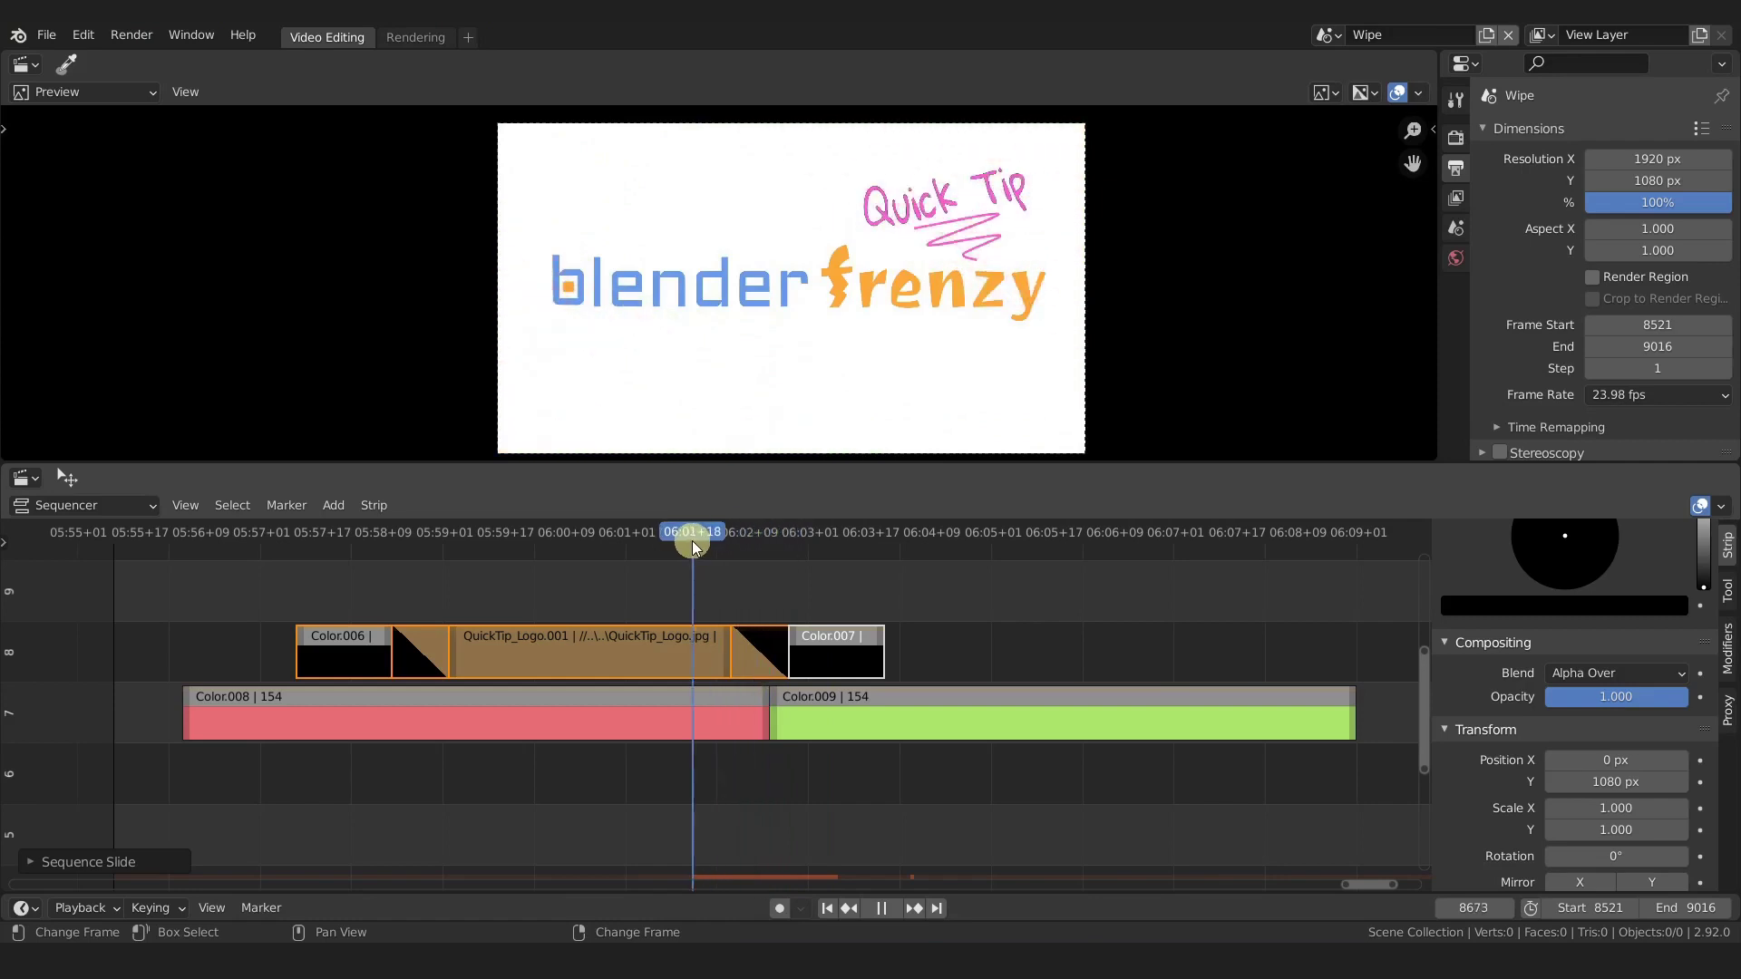
left_click_drag(465, 535, 814, 553)
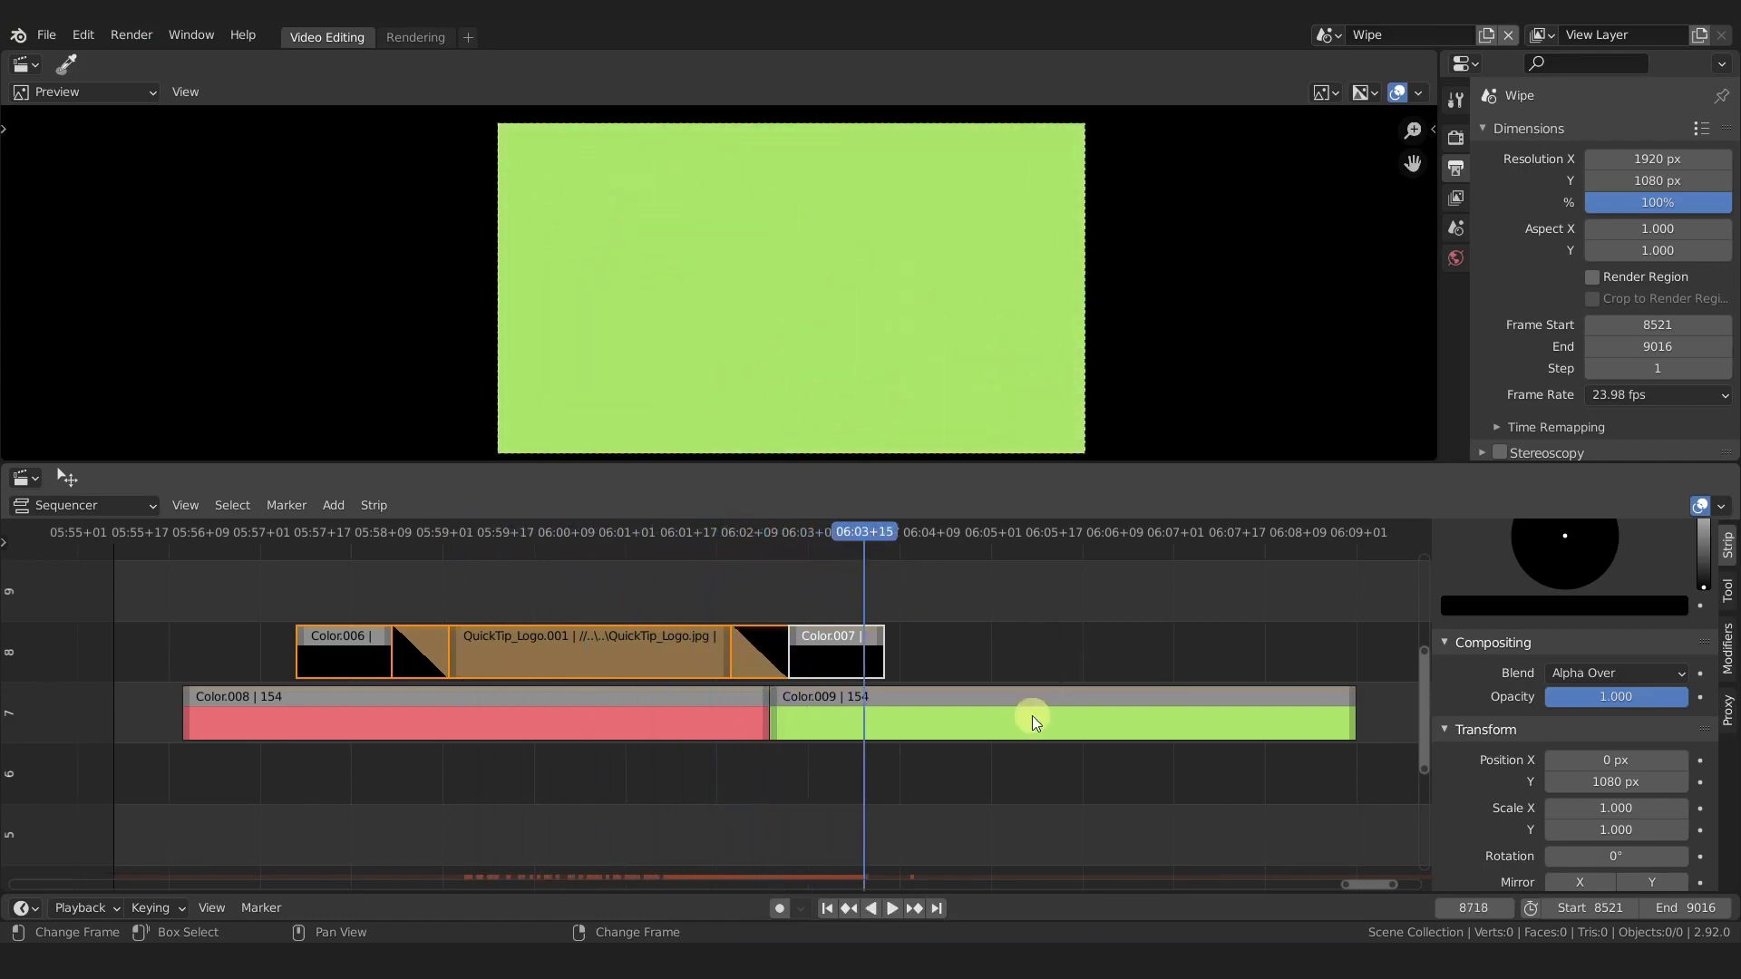